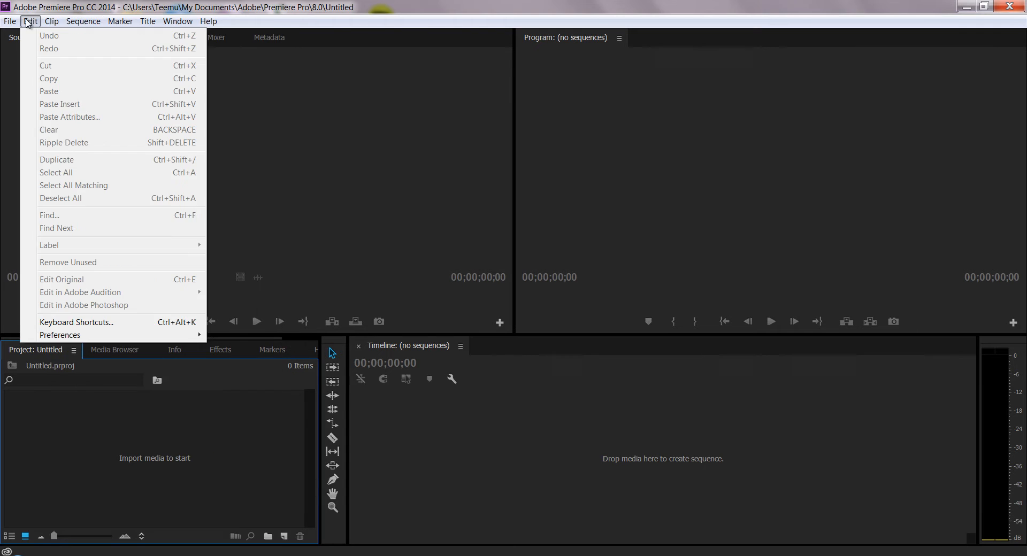
Create a new sequence from the Digital SLR 1080p preset DSLR 1080p25
{"action": "left_click", "coordinate": [30, 21]}
{"action": "left_click", "coordinate": [10, 21]}
{"action": "mouse_move", "coordinate": [209, 36]}
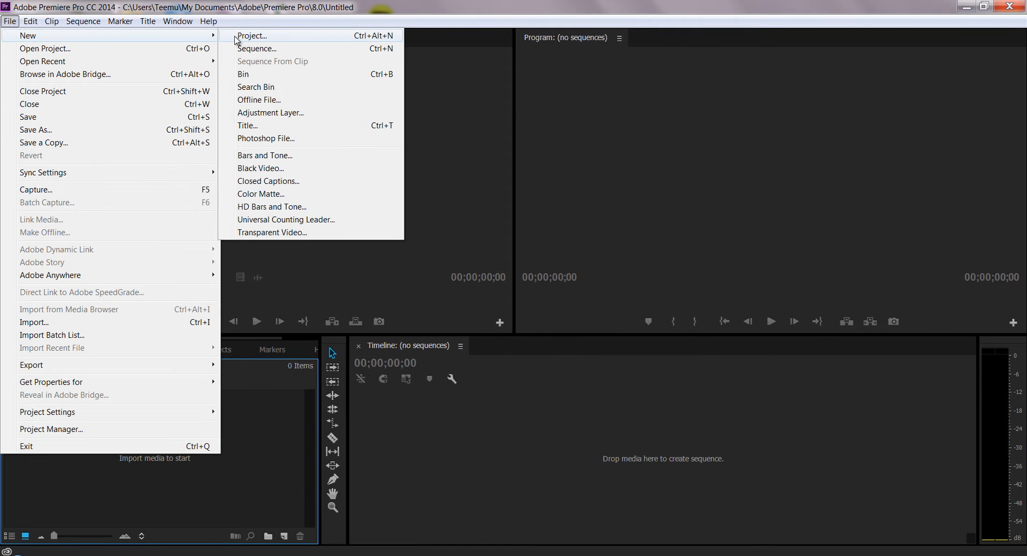
{"action": "left_click", "coordinate": [271, 49]}
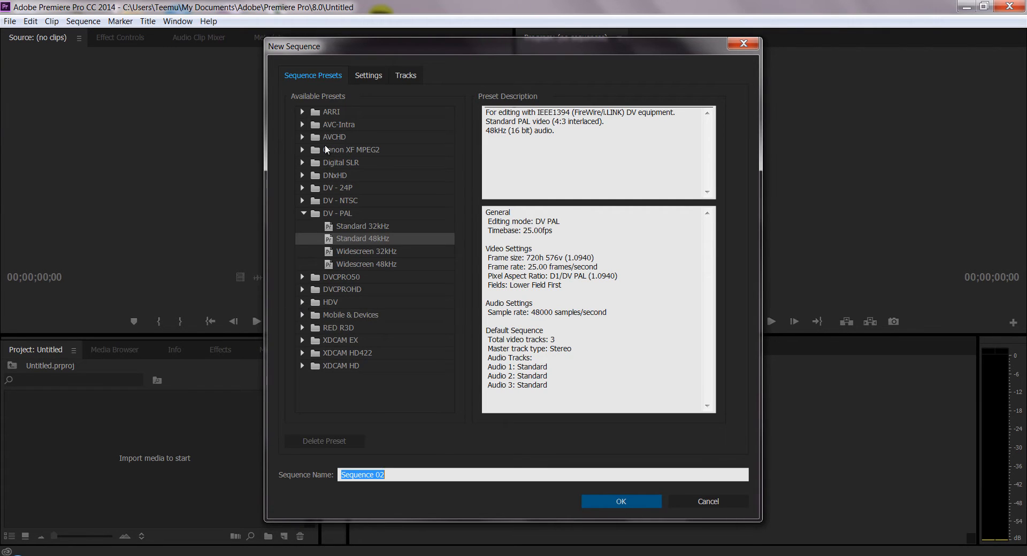
{"action": "left_click", "coordinate": [302, 303]}
{"action": "left_click", "coordinate": [354, 352]}
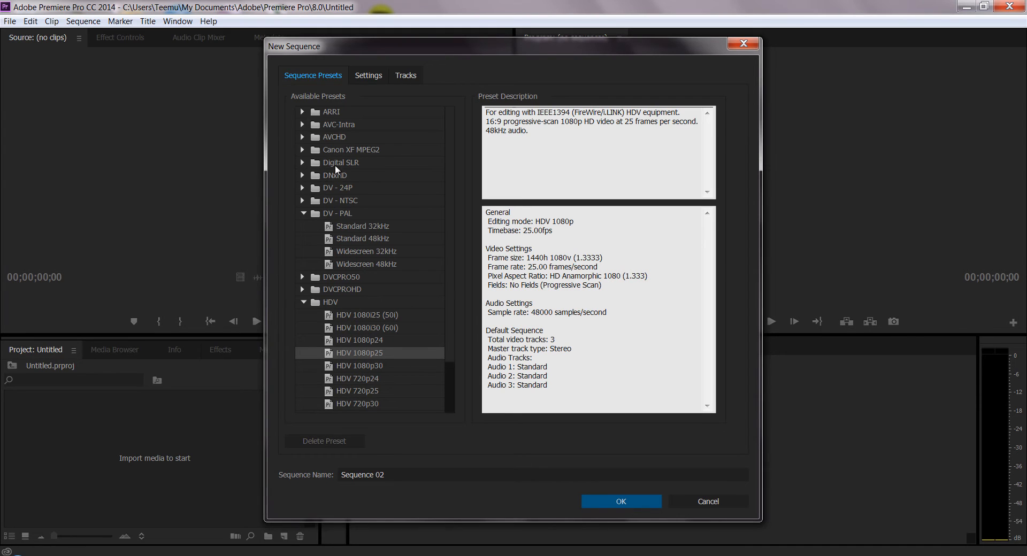
{"action": "left_click", "coordinate": [303, 163]}
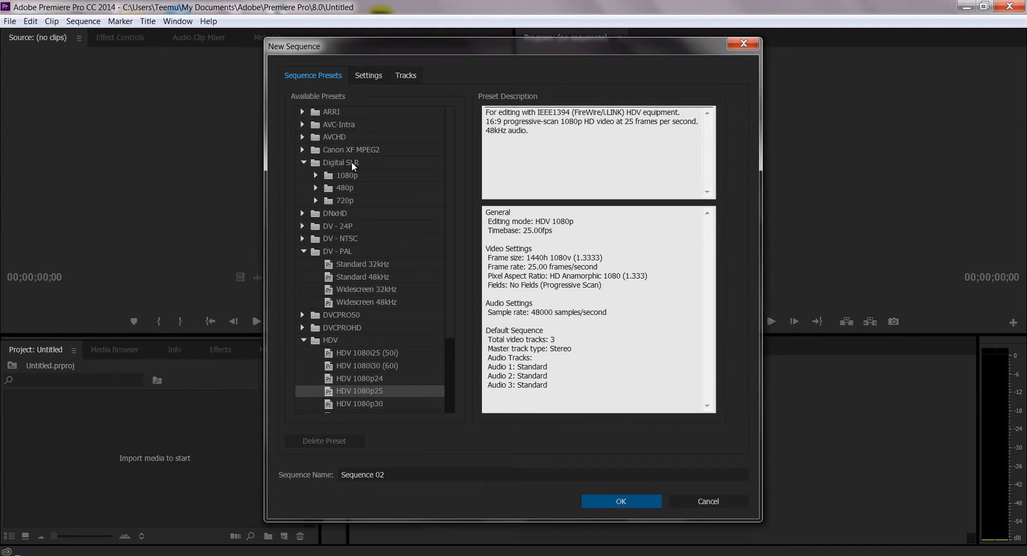
{"action": "left_click", "coordinate": [349, 176]}
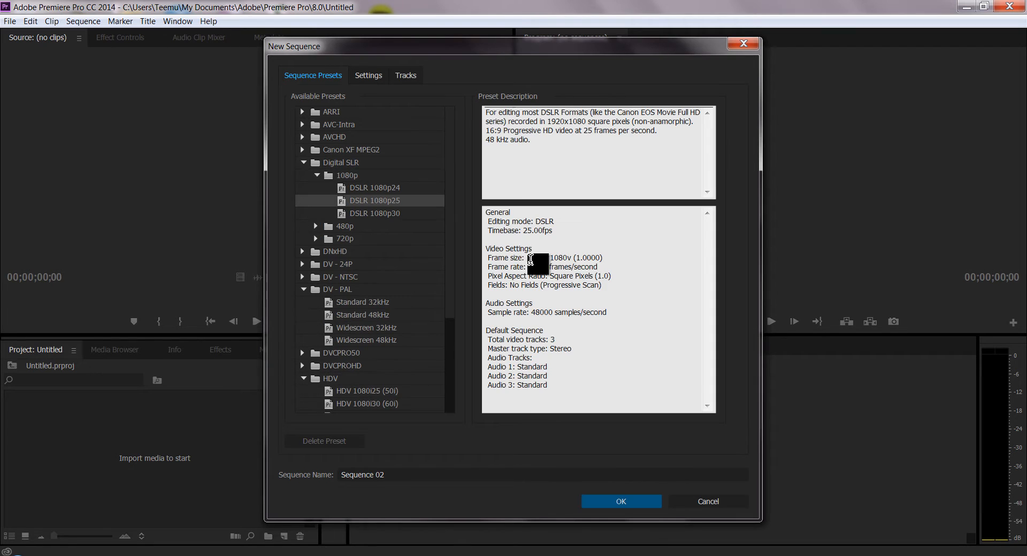
{"action": "left_click_drag", "start_coordinate": [522, 258], "coordinate": [587, 258]}
{"action": "left_click", "coordinate": [628, 499]}
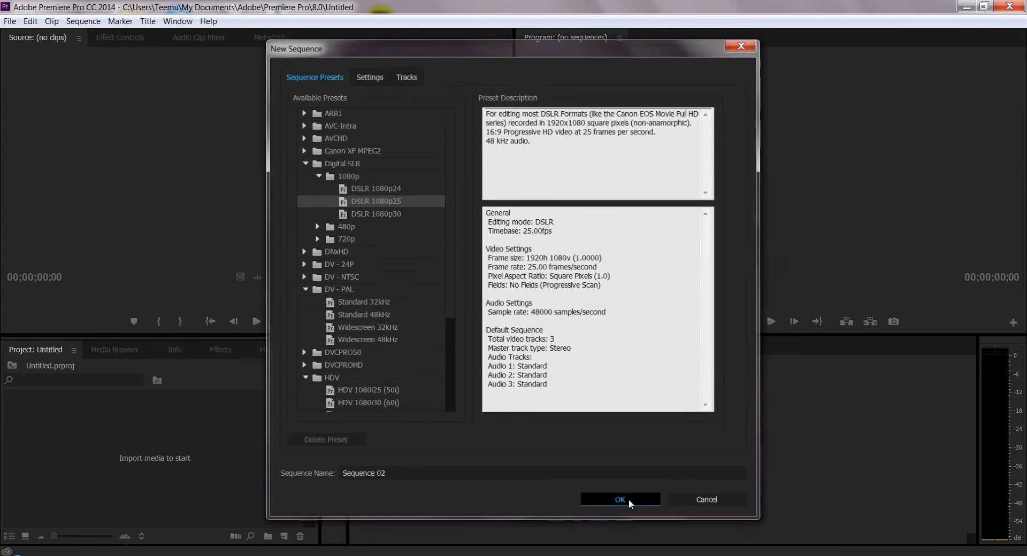
Import the sir-john-lavery-love-of-ireland image and place it at the start of V1, lasting about 16:15
{"action": "left_click", "coordinate": [197, 434]}
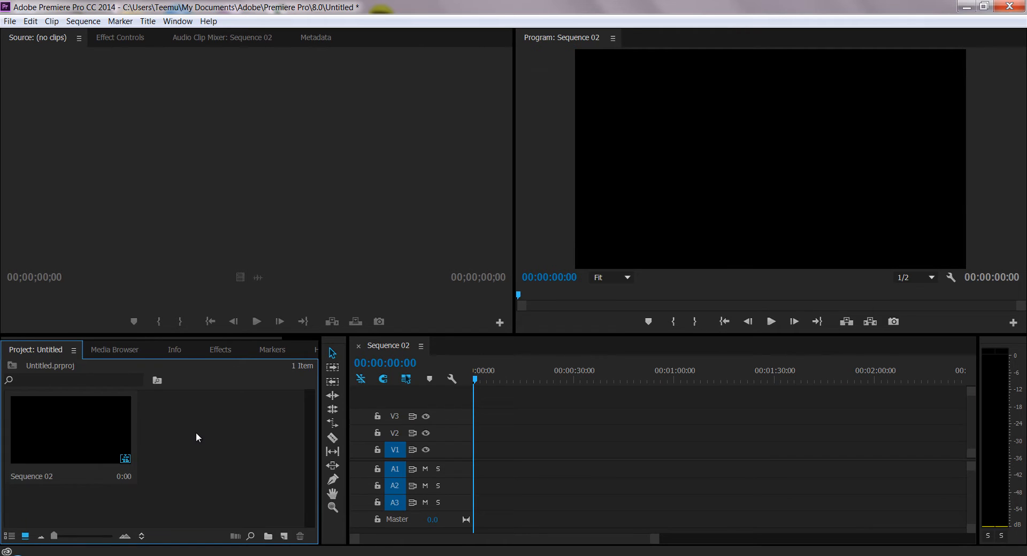
{"action": "double_click", "coordinate": [196, 432]}
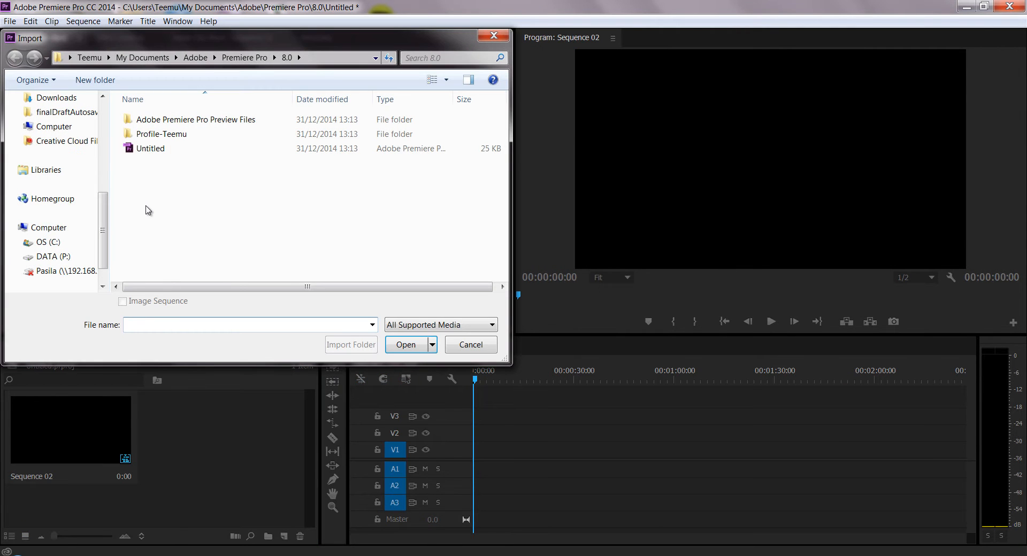
{"action": "left_click", "coordinate": [444, 224]}
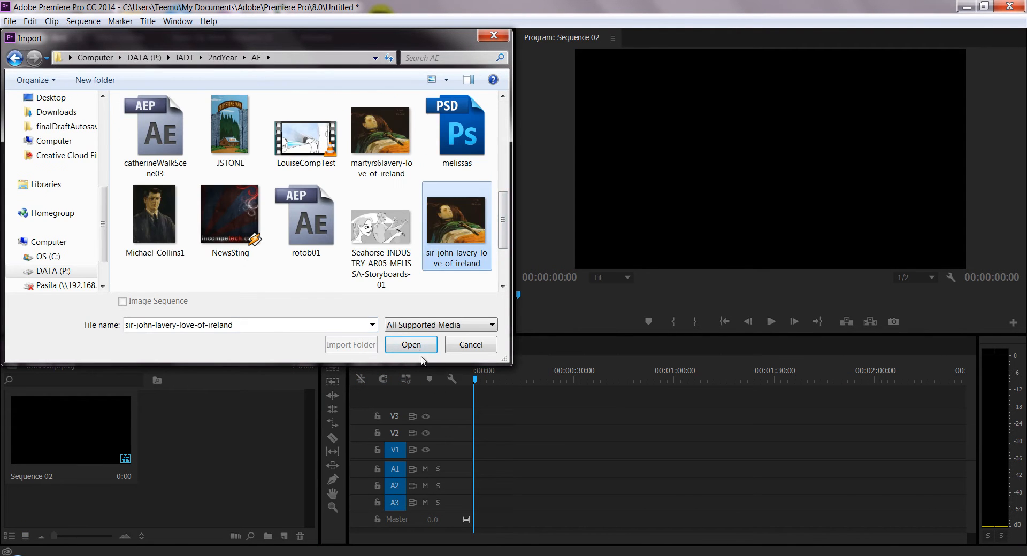
{"action": "left_click", "coordinate": [416, 344]}
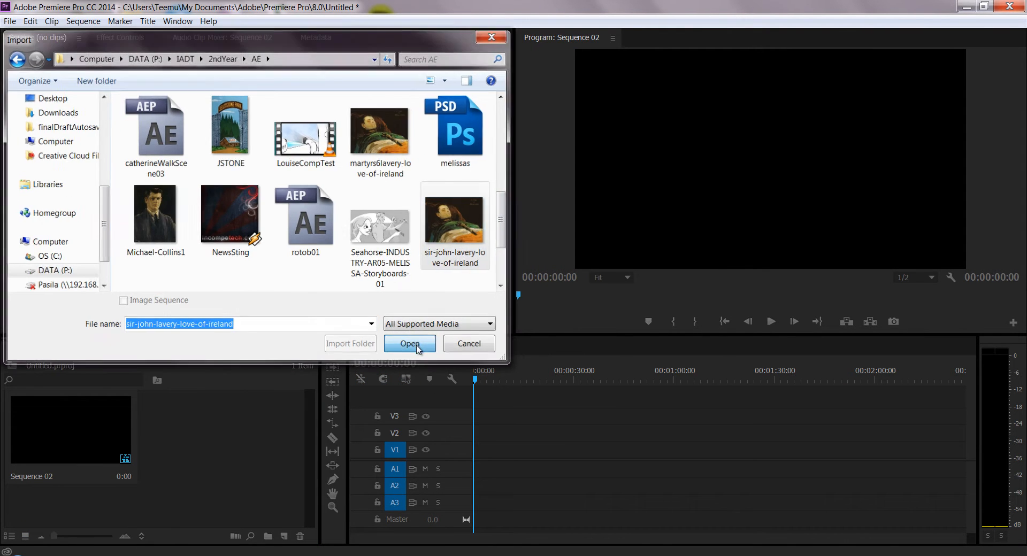
{"action": "left_click_drag", "start_coordinate": [206, 431], "coordinate": [528, 449]}
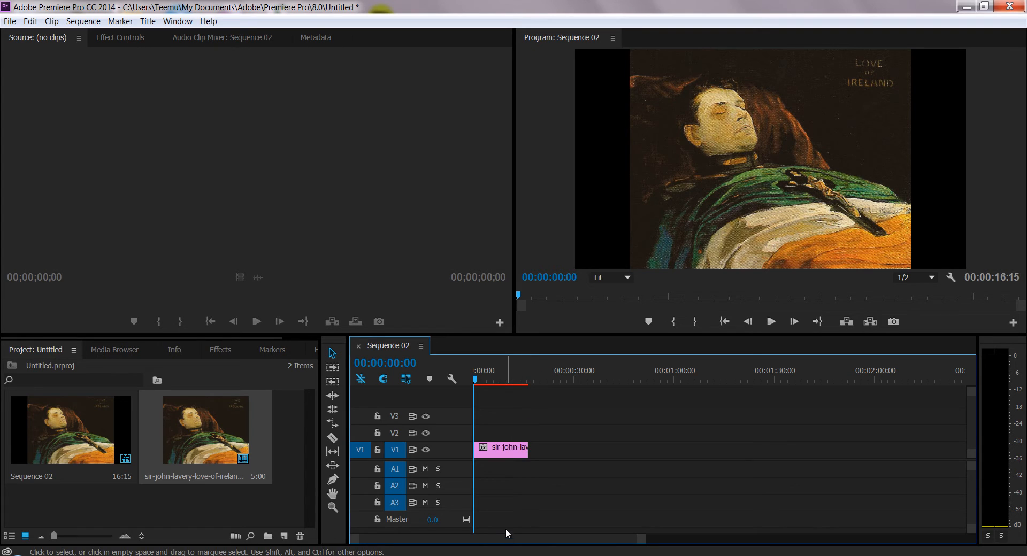
Import the group of WAV sound effects from the AE folder, starting with 13811__adcbicycle__2
{"action": "double_click", "coordinate": [190, 504]}
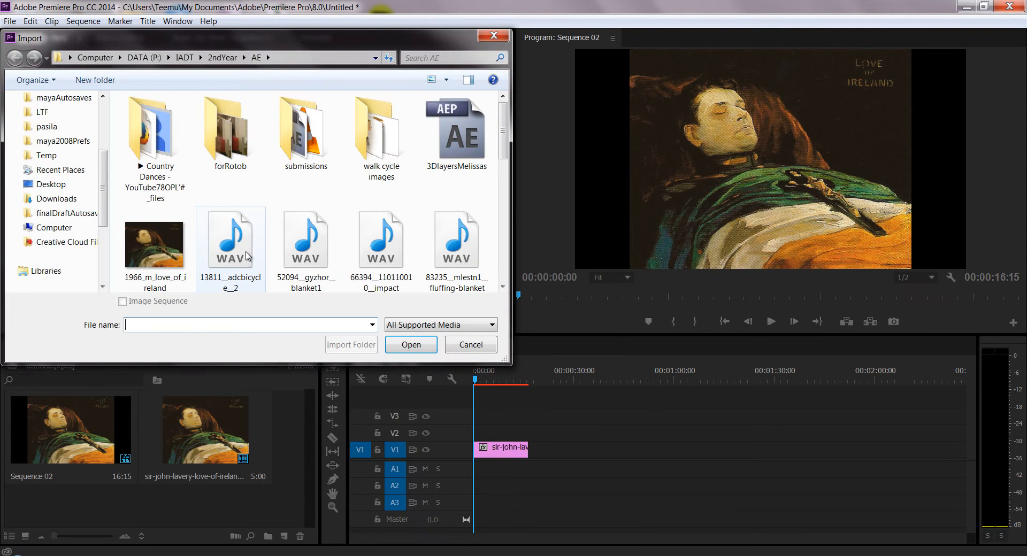
{"action": "left_click", "coordinate": [246, 253]}
{"action": "scroll", "coordinate": [246, 253], "scroll_direction": "down", "scroll_amount": 2}
{"action": "left_click", "coordinate": [246, 240], "text": "shift"}
{"action": "left_click", "coordinate": [418, 350]}
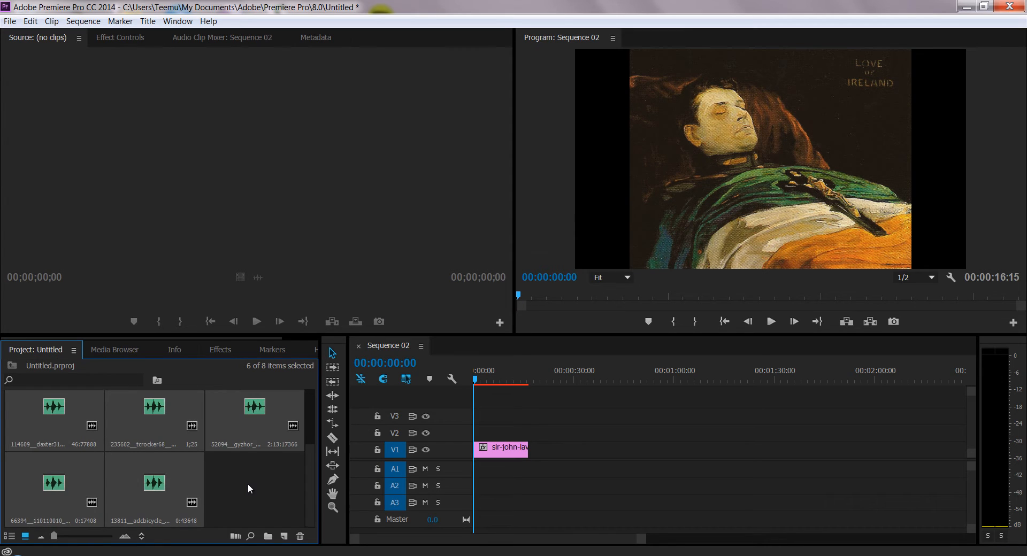
Preview 114609__daxter31__ste-000.wav in the Source monitor and place it at the start of A1
{"action": "key", "text": "space"}
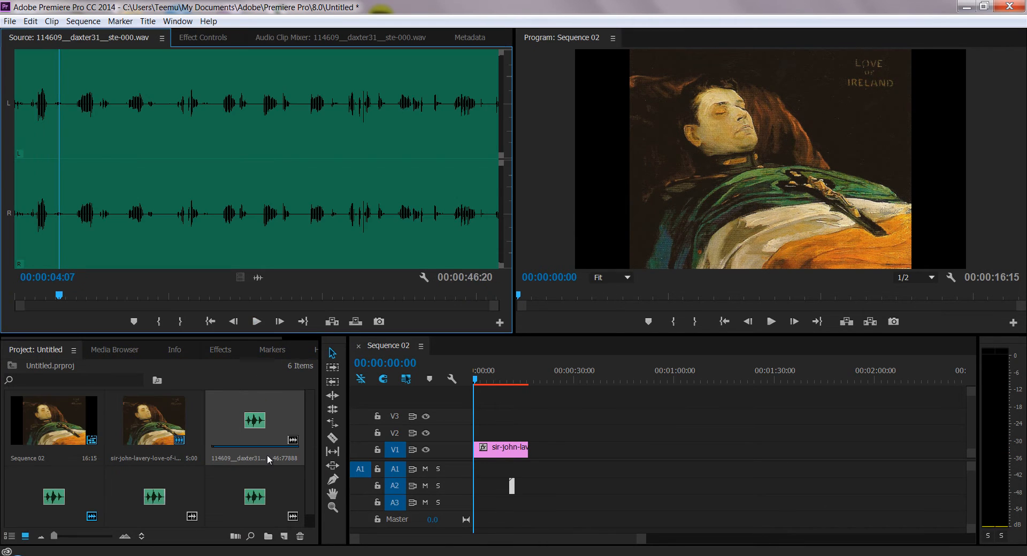
{"action": "left_click", "coordinate": [256, 321]}
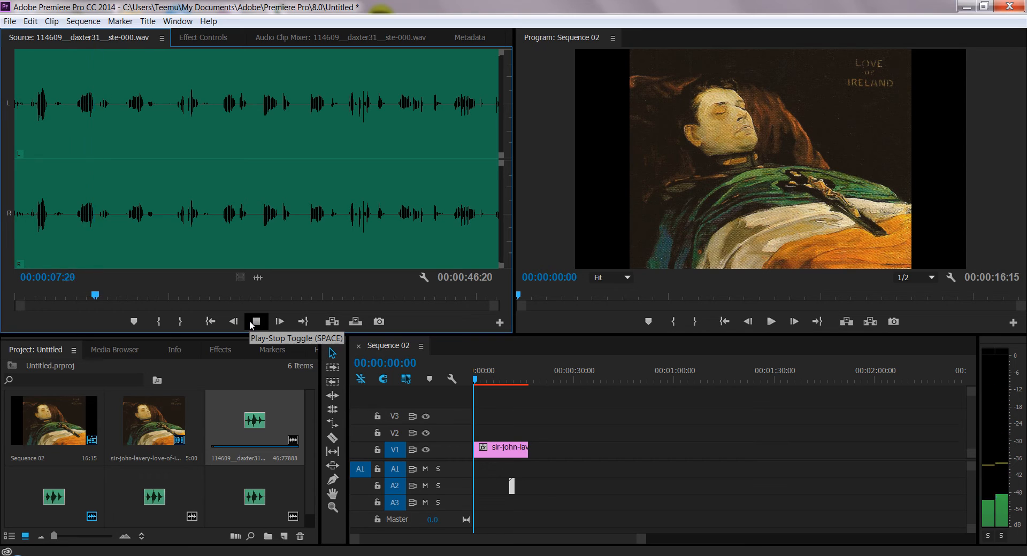
{"action": "left_click", "coordinate": [251, 324]}
{"action": "left_click", "coordinate": [148, 187]}
{"action": "left_click_drag", "start_coordinate": [257, 431], "coordinate": [474, 468]}
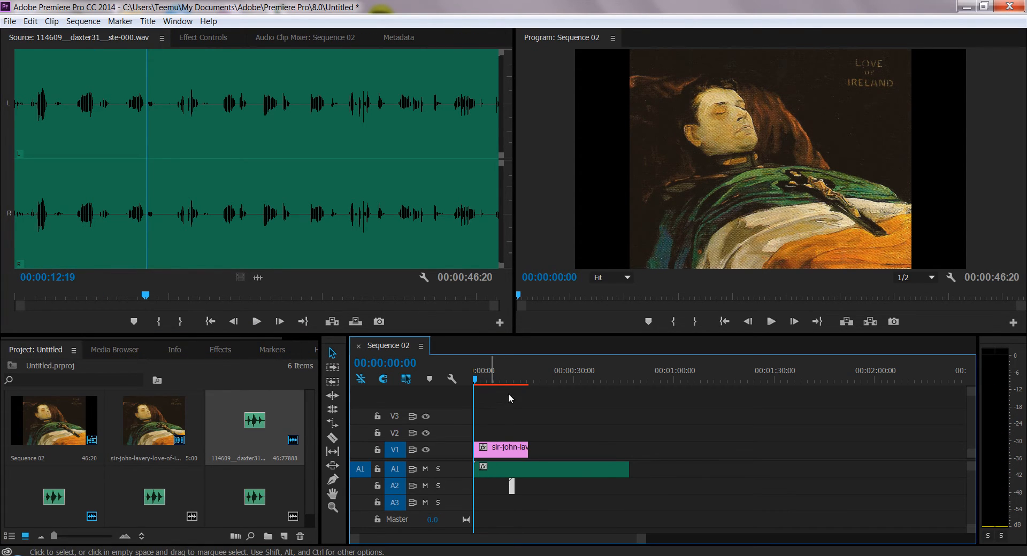
Enlarge Audio 1 to show its waveform and trim the end of its clip to a duration of about 14:14
{"action": "key", "text": "="}
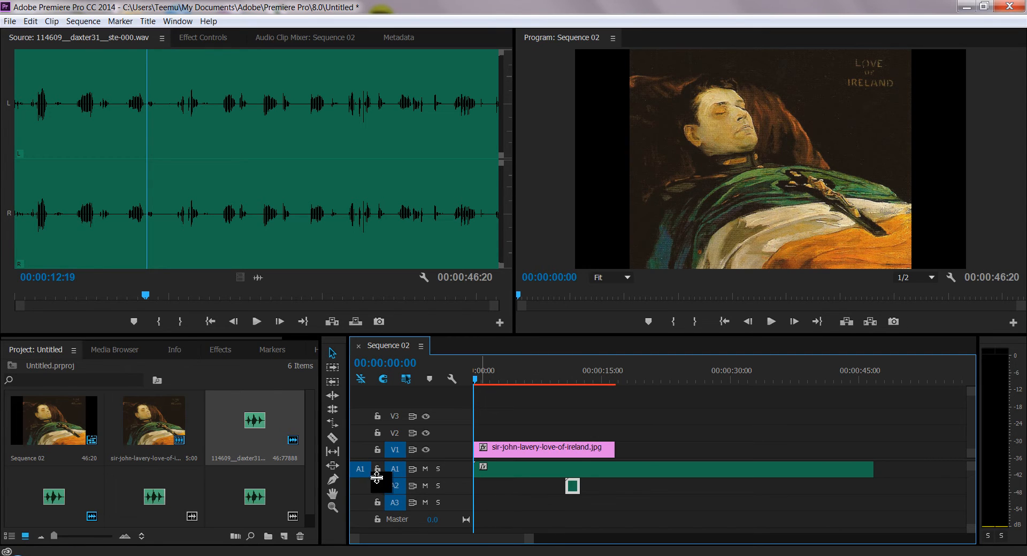
{"action": "left_click_drag", "start_coordinate": [376, 478], "coordinate": [378, 496]}
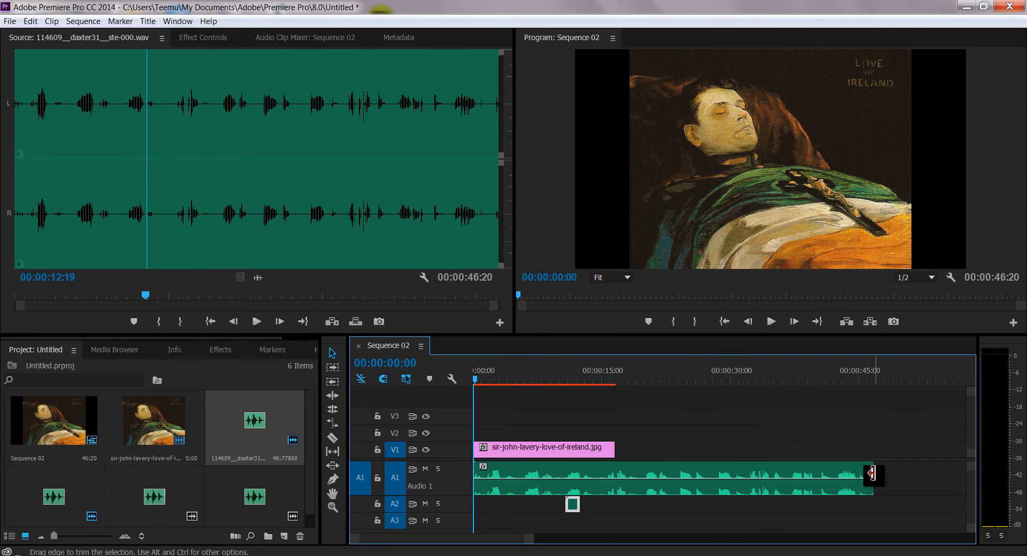
{"action": "left_click_drag", "start_coordinate": [872, 474], "coordinate": [597, 483]}
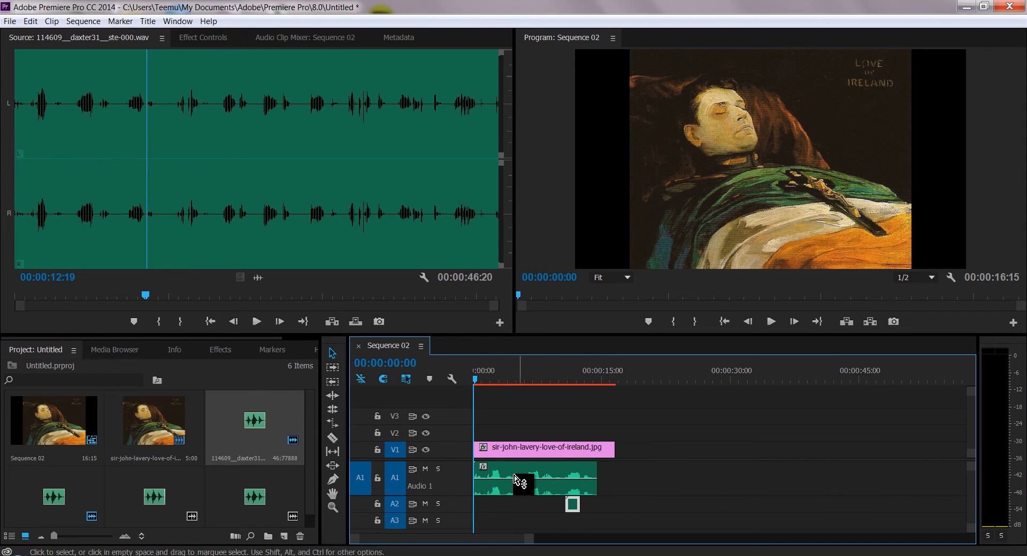
{"action": "key", "text": "space"}
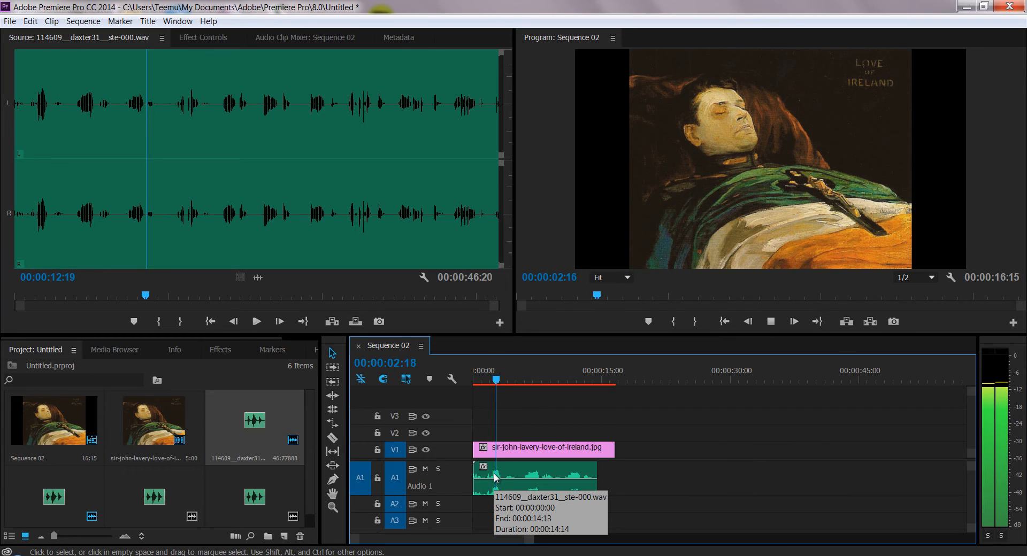
{"action": "key", "text": "space"}
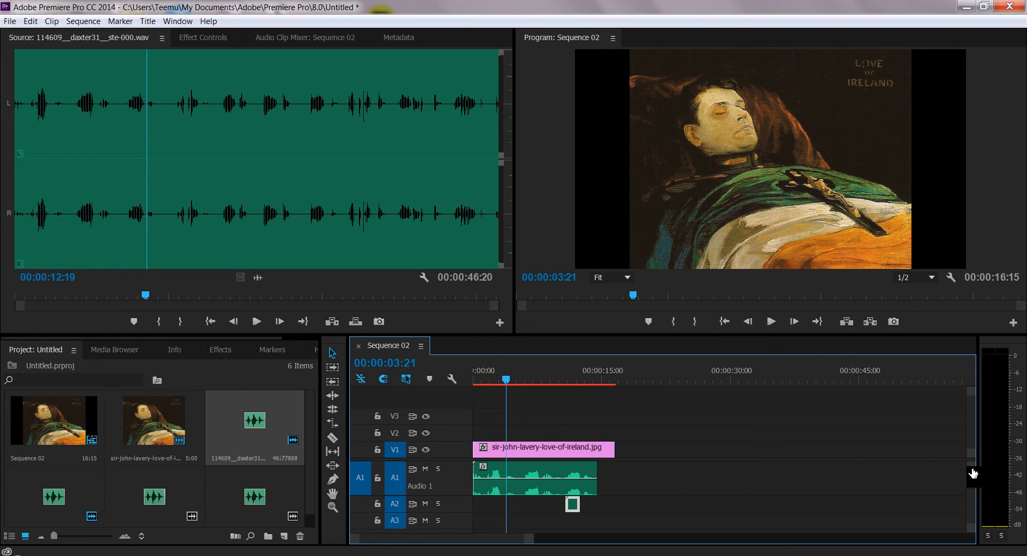
Enlarge the audio tracks and try to trim the start of the short clip on Audio 2
{"action": "mouse_move", "coordinate": [970, 468]}
{"action": "left_mouse_down"}
{"action": "mouse_move", "coordinate": [970, 480]}
{"action": "mouse_move", "coordinate": [970, 463]}
{"action": "left_mouse_up"}
{"action": "key", "text": "shift+equal"}
{"action": "left_click_drag", "start_coordinate": [460, 461], "coordinate": [458, 407]}
{"action": "mouse_move", "coordinate": [567, 497]}
{"action": "left_mouse_down"}
{"action": "mouse_move", "coordinate": [561, 485]}
{"action": "mouse_move", "coordinate": [574, 483]}
{"action": "left_mouse_up"}
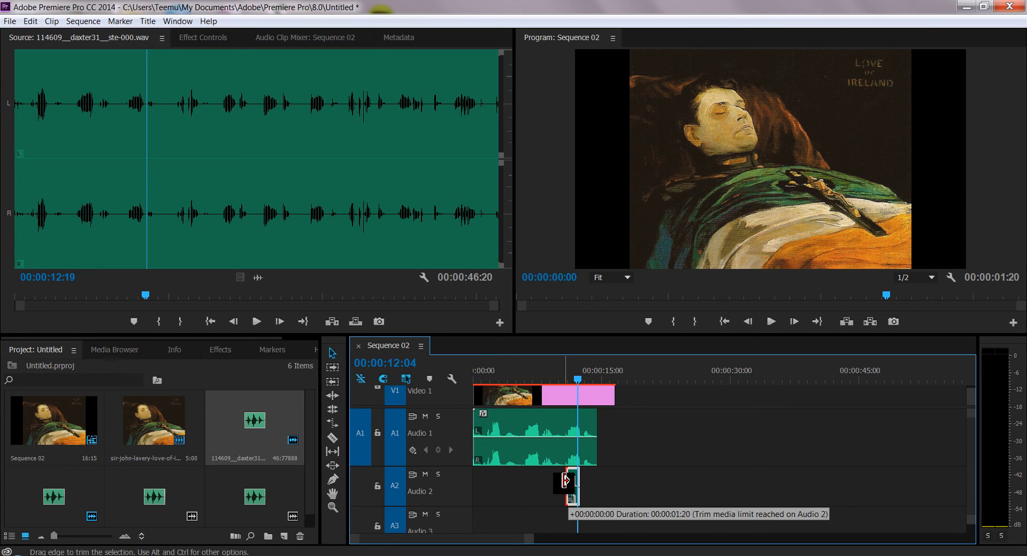
{"action": "left_click_drag", "start_coordinate": [528, 539], "coordinate": [487, 542]}
{"action": "left_click_drag", "start_coordinate": [699, 487], "coordinate": [717, 487]}
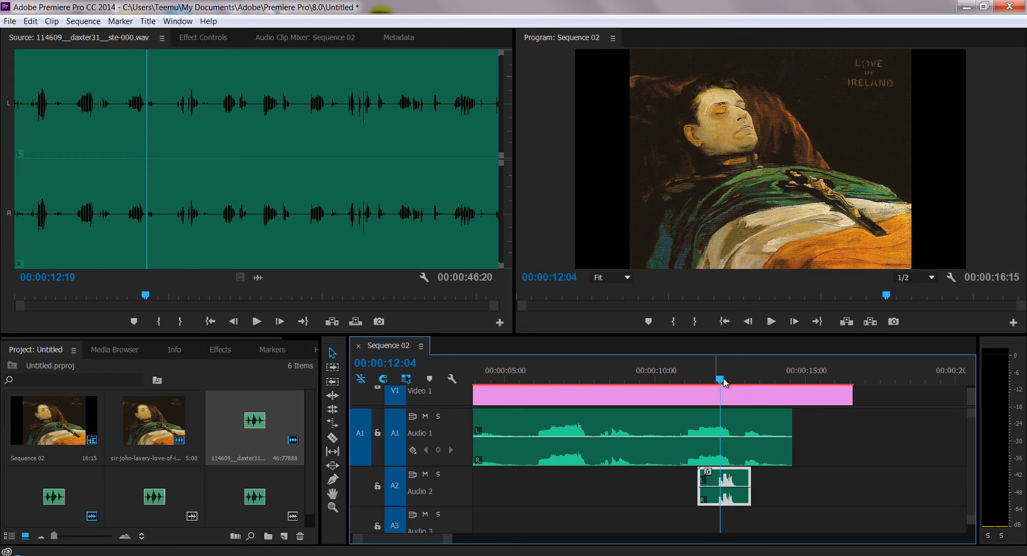
Play the sequence from shortly before the Audio 2 clip to hear it against Audio 1
{"action": "left_click_drag", "start_coordinate": [722, 379], "coordinate": [644, 375]}
{"action": "key", "text": "space"}
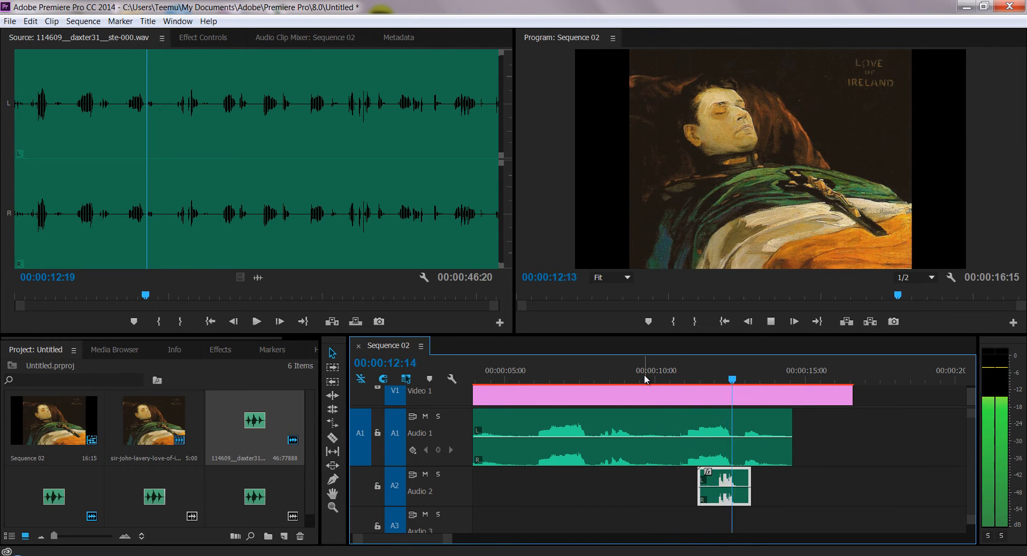
{"action": "key", "text": "space"}
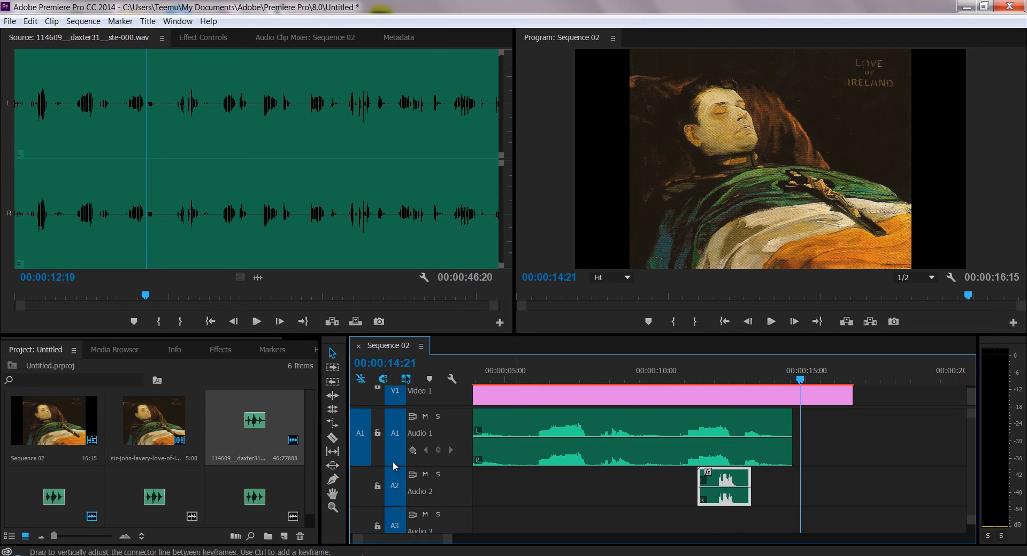
Preview 235602__tcrocker68__small-glass-bottle-wood-floor.wav in the Source monitor
{"action": "double_click", "coordinate": [70, 498]}
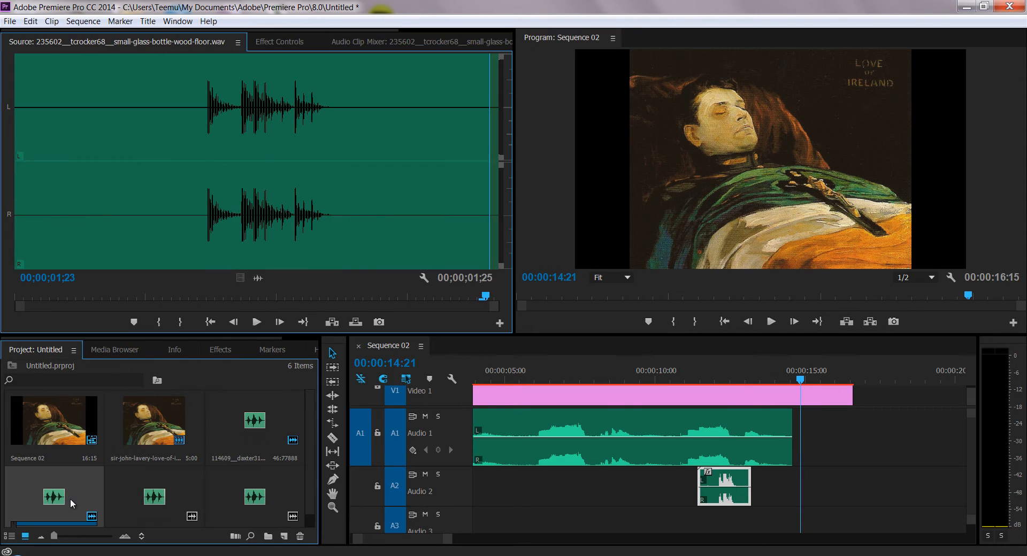
{"action": "left_click", "coordinate": [256, 321]}
{"action": "left_click", "coordinate": [257, 321]}
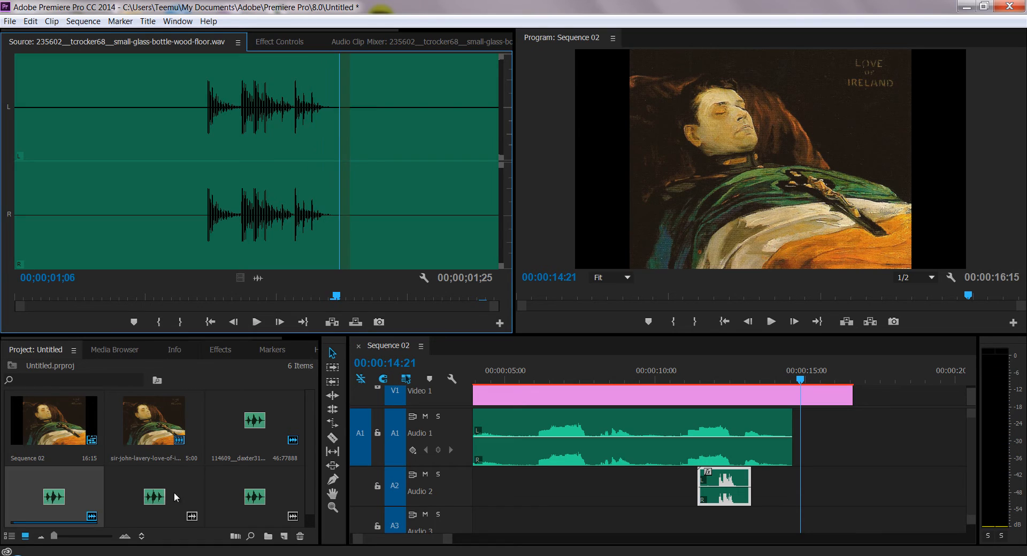
Preview 66394__110110010__impact.wav, place it on A3 beneath the Audio 2 clip's waveform peak, and play that section
{"action": "double_click", "coordinate": [155, 497]}
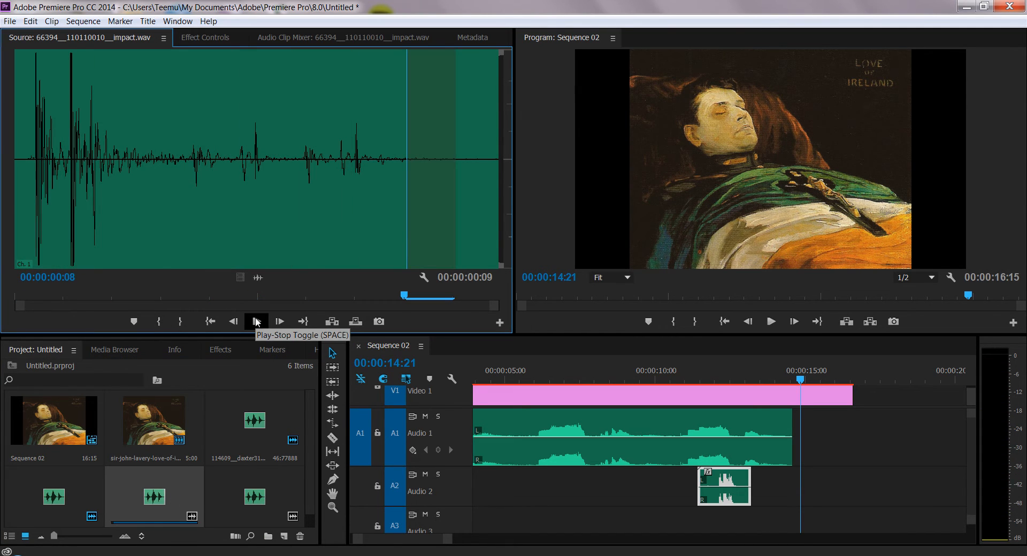
{"action": "left_click_drag", "start_coordinate": [157, 503], "coordinate": [726, 518]}
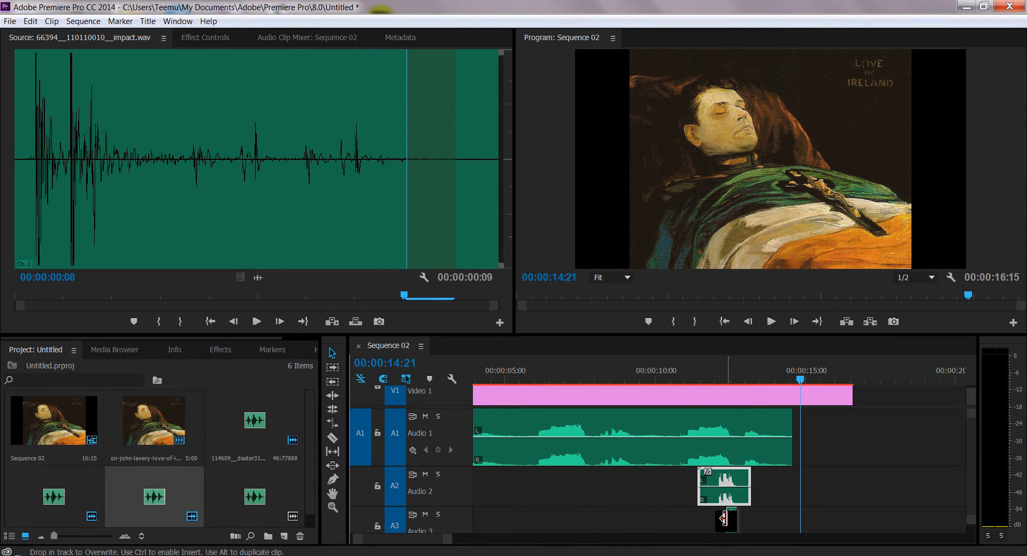
{"action": "key", "text": "space"}
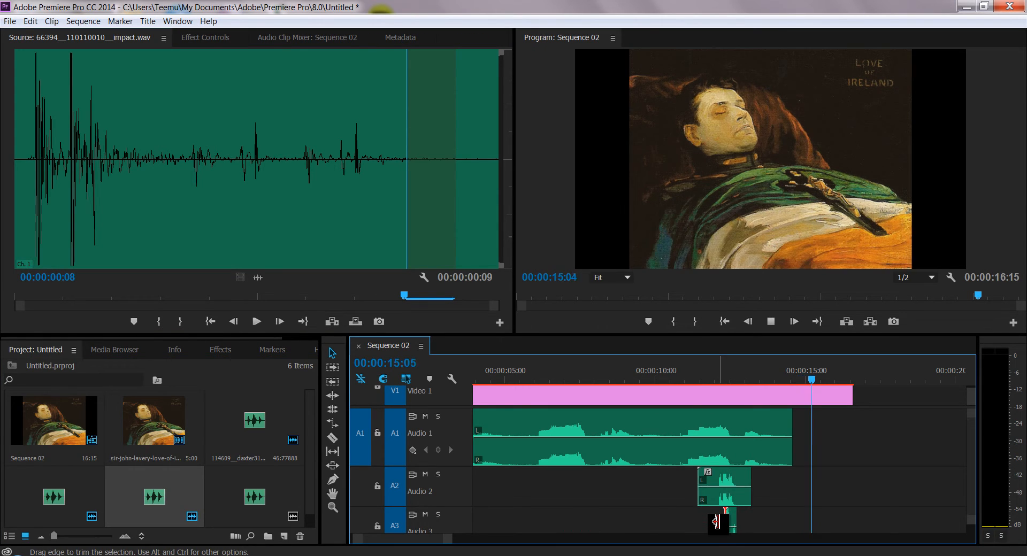
{"action": "left_click", "coordinate": [714, 369]}
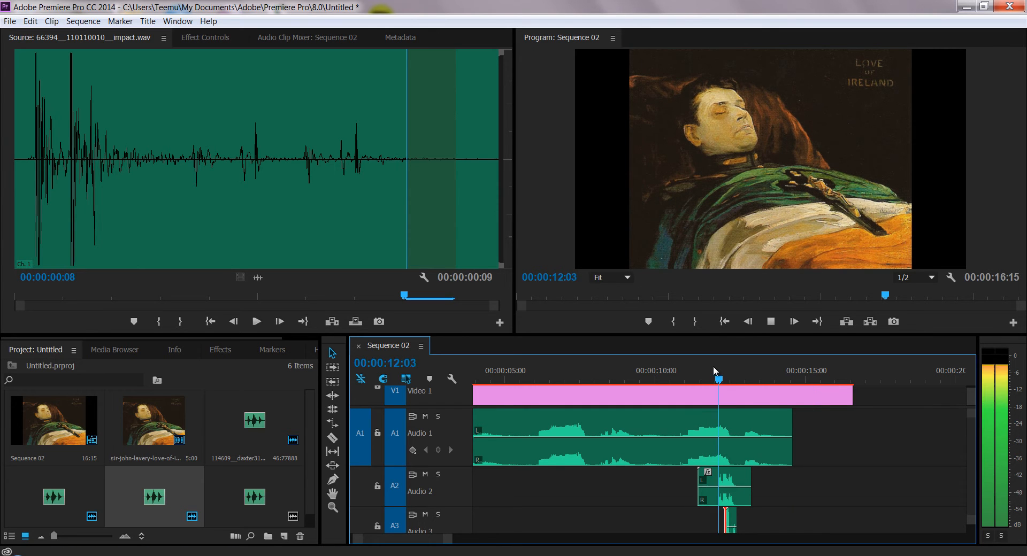
{"action": "key", "text": "space"}
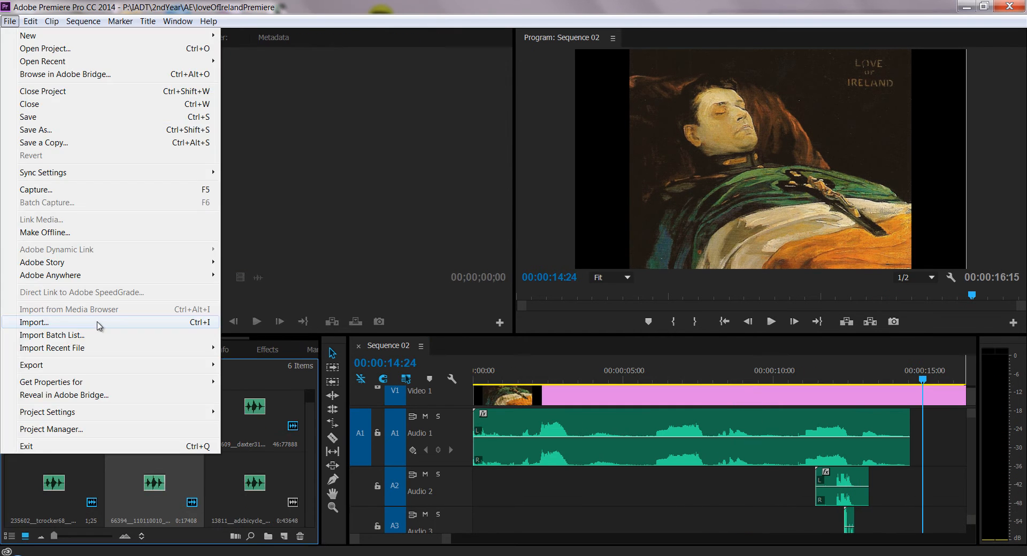
Import the 112578__timbre__46215-hammerklavier MP3 music file into the project
{"action": "left_click", "coordinate": [32, 322]}
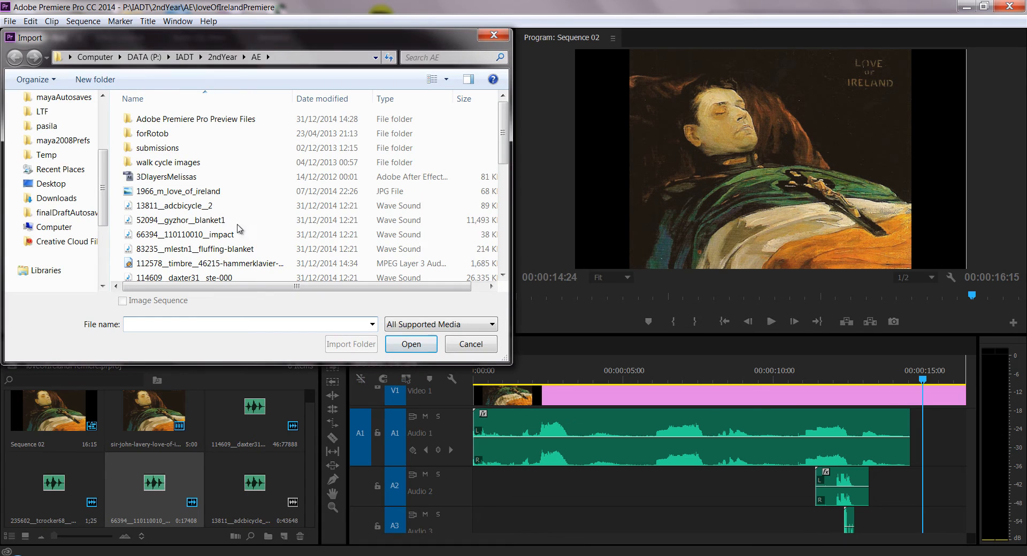
{"action": "left_click", "coordinate": [235, 264]}
{"action": "left_click", "coordinate": [416, 344]}
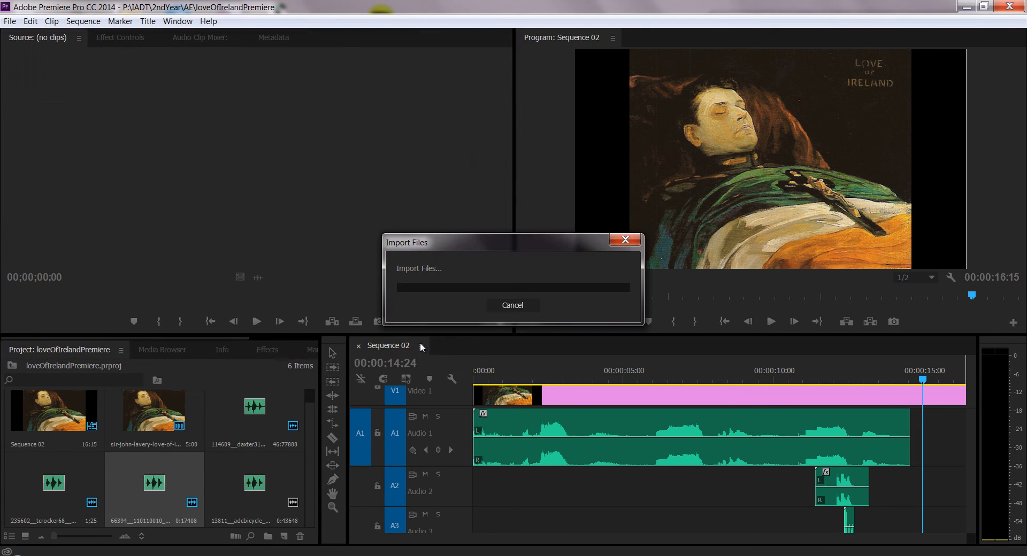
Add one video track and one standard audio track after Audio 3, and place the 112578__timbre music clip at the start of A4
{"action": "left_click", "coordinate": [67, 21]}
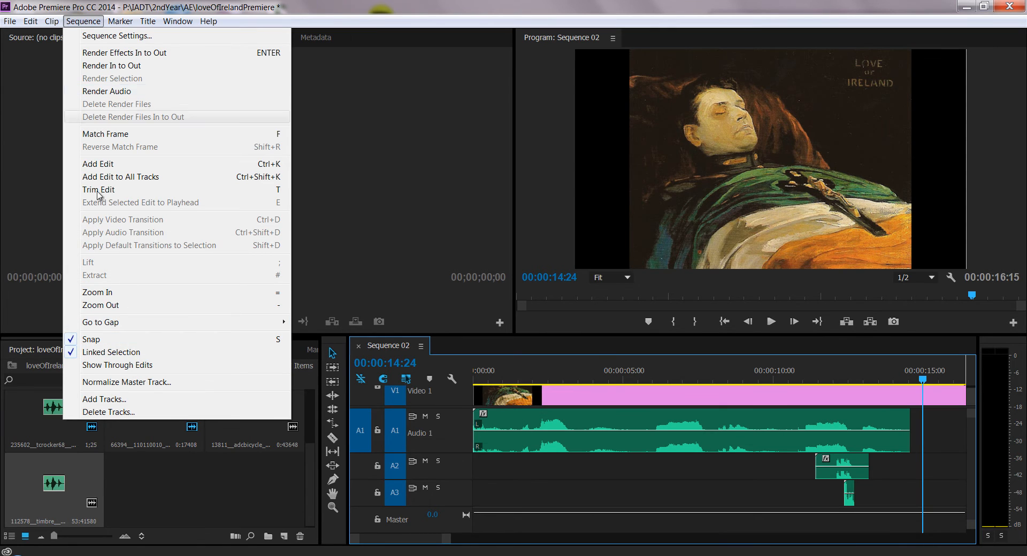
{"action": "left_click", "coordinate": [124, 401]}
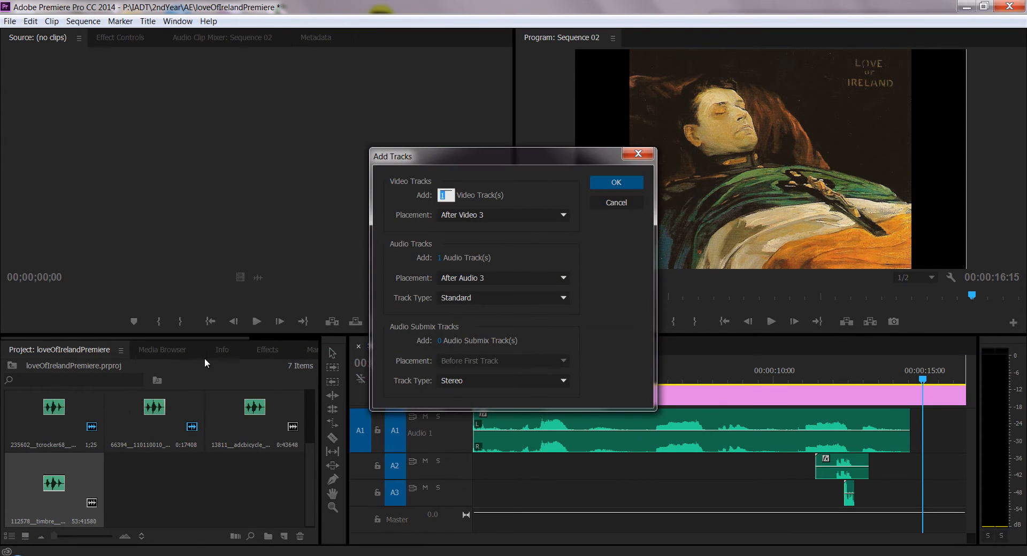
{"action": "left_click", "coordinate": [617, 182]}
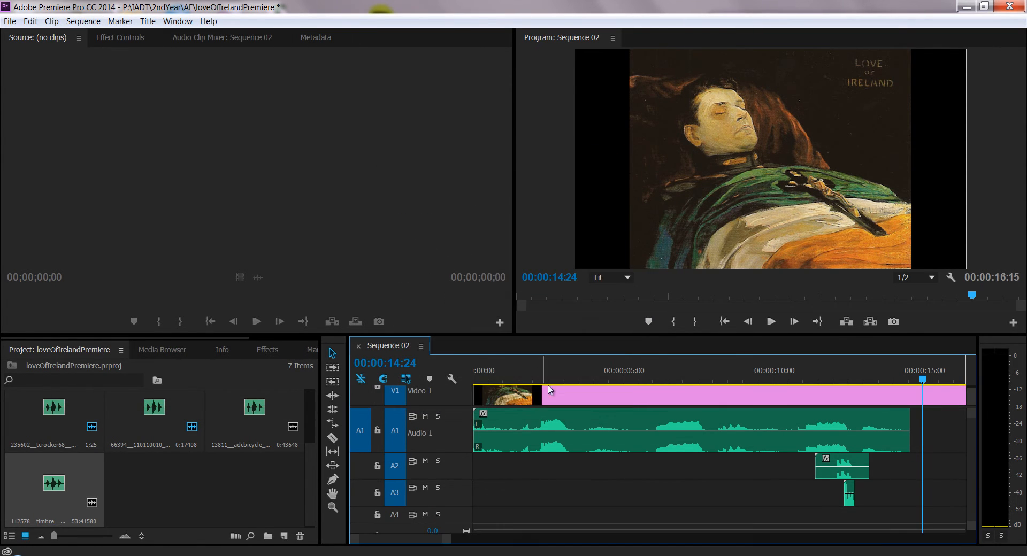
{"action": "left_click_drag", "start_coordinate": [58, 483], "coordinate": [472, 522]}
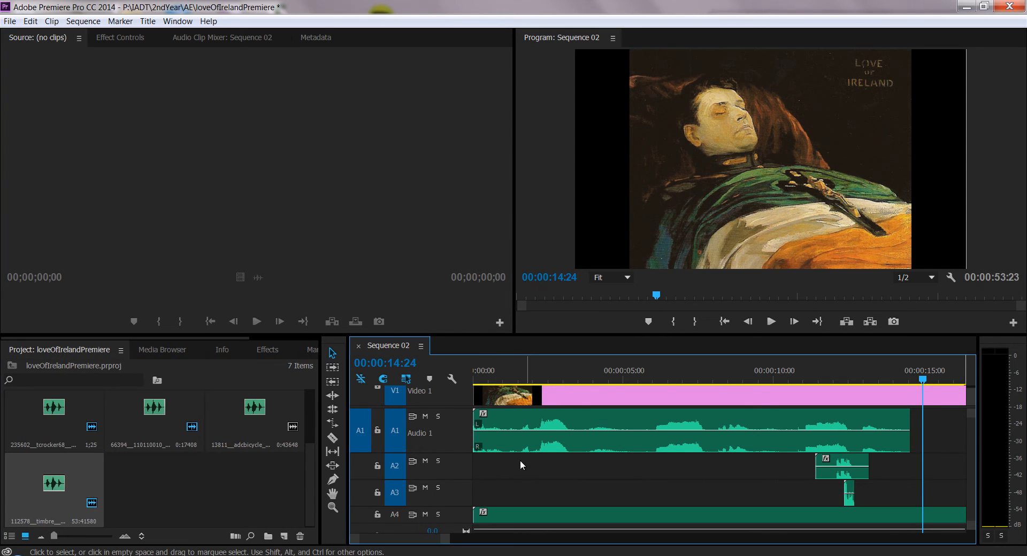
Trim the end of the A4 music clip to line up with the end of the A2 clip, and enlarge the A4 track
{"action": "left_click", "coordinate": [475, 463]}
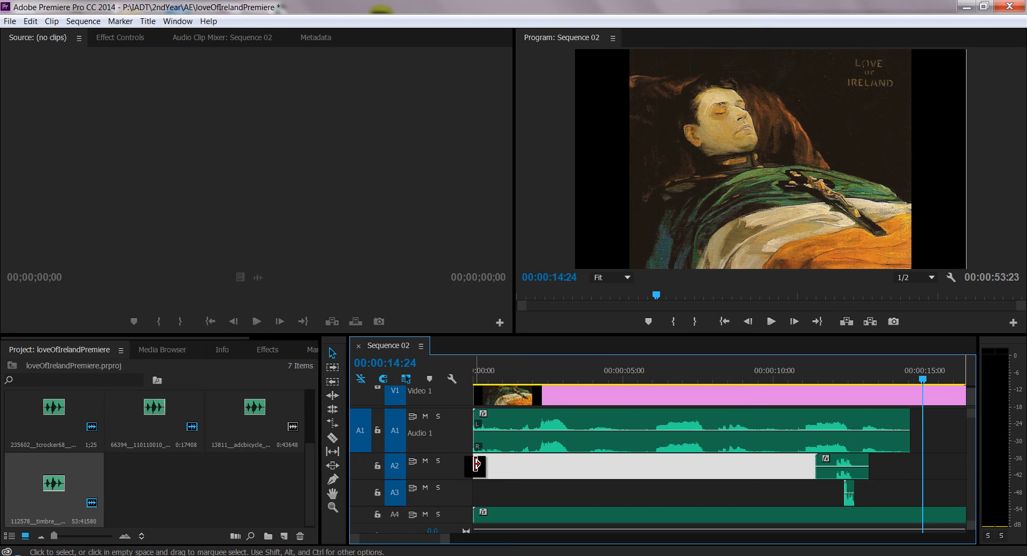
{"action": "left_click", "coordinate": [478, 366]}
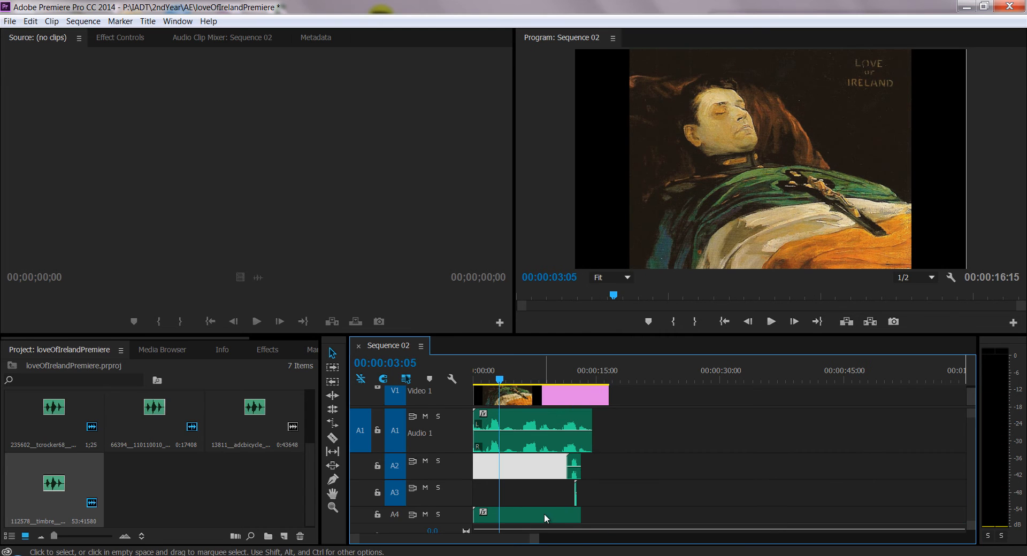
{"action": "left_click_drag", "start_coordinate": [973, 416], "coordinate": [970, 414]}
{"action": "left_click", "coordinate": [499, 518]}
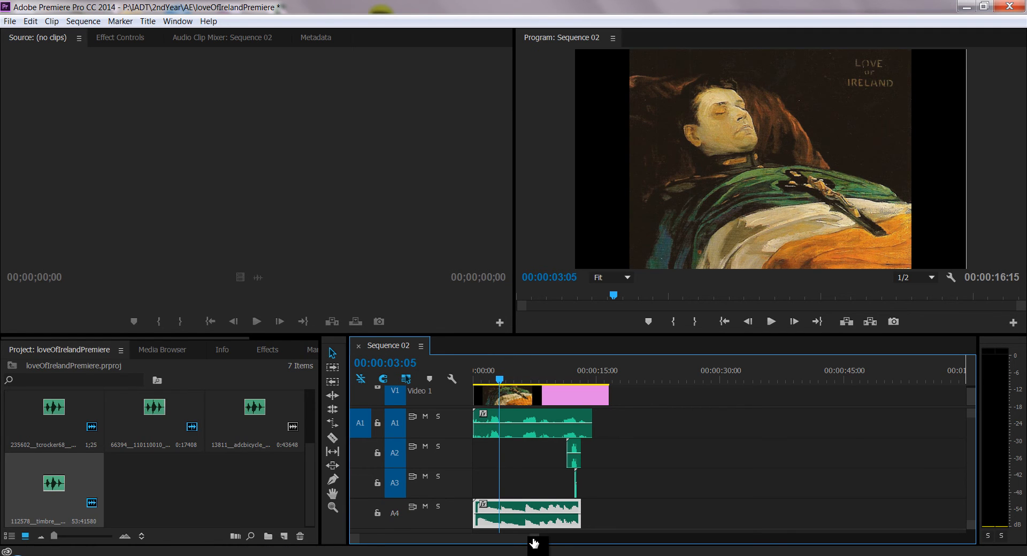
{"action": "key", "text": "backslash"}
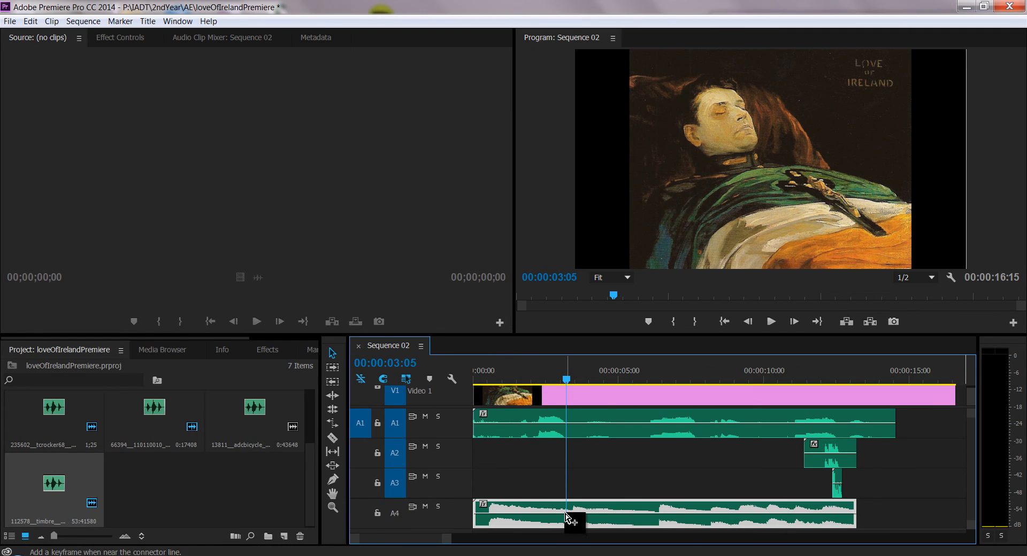
Lower the A4 music's volume with two keyframes, the first at 00:00:03:05 and the second about one second after it, and check the transition
{"action": "left_click", "coordinate": [566, 515], "text": "ctrl"}
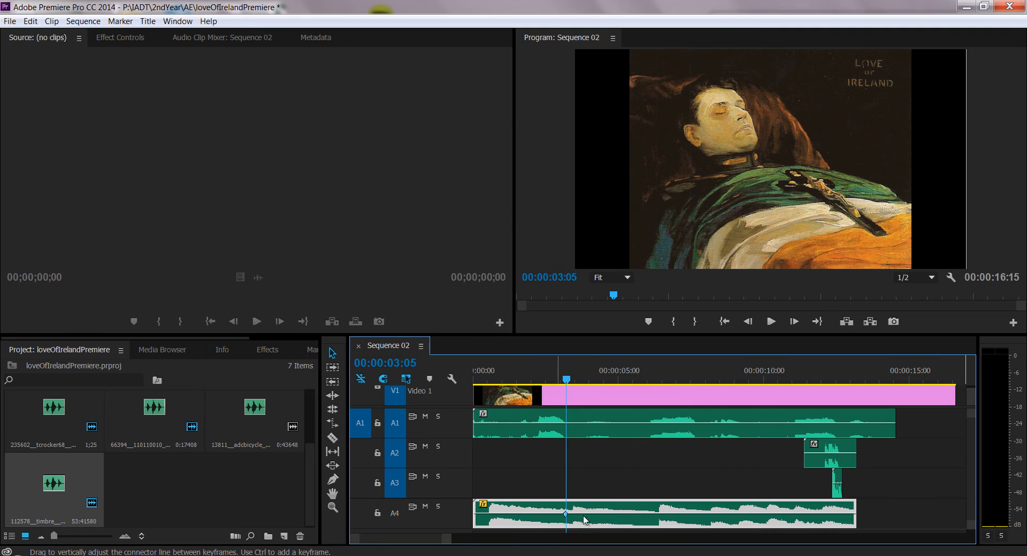
{"action": "left_click", "coordinate": [584, 514], "text": "ctrl"}
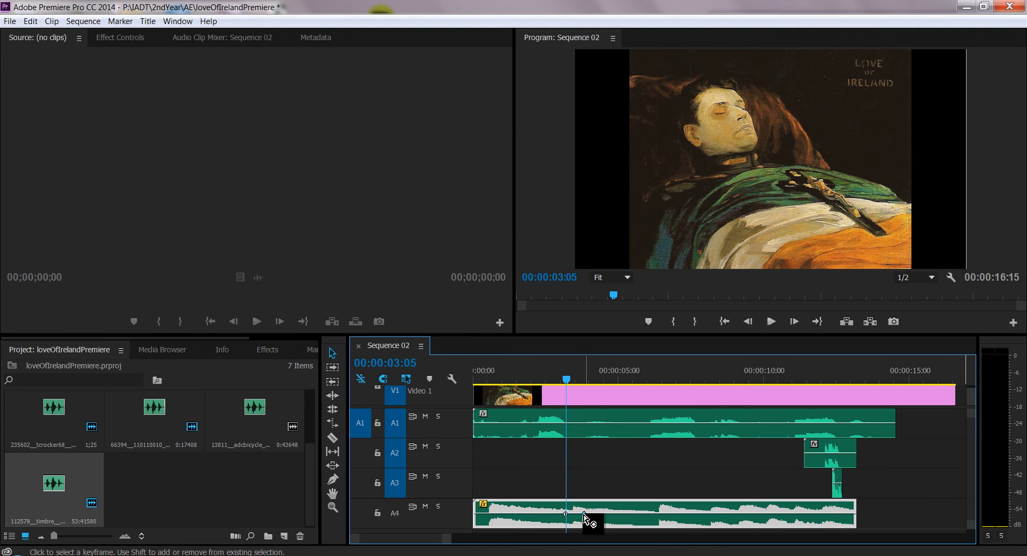
{"action": "mouse_move", "coordinate": [584, 515]}
{"action": "left_mouse_down"}
{"action": "mouse_move", "coordinate": [613, 533]}
{"action": "mouse_move", "coordinate": [592, 532]}
{"action": "left_mouse_up"}
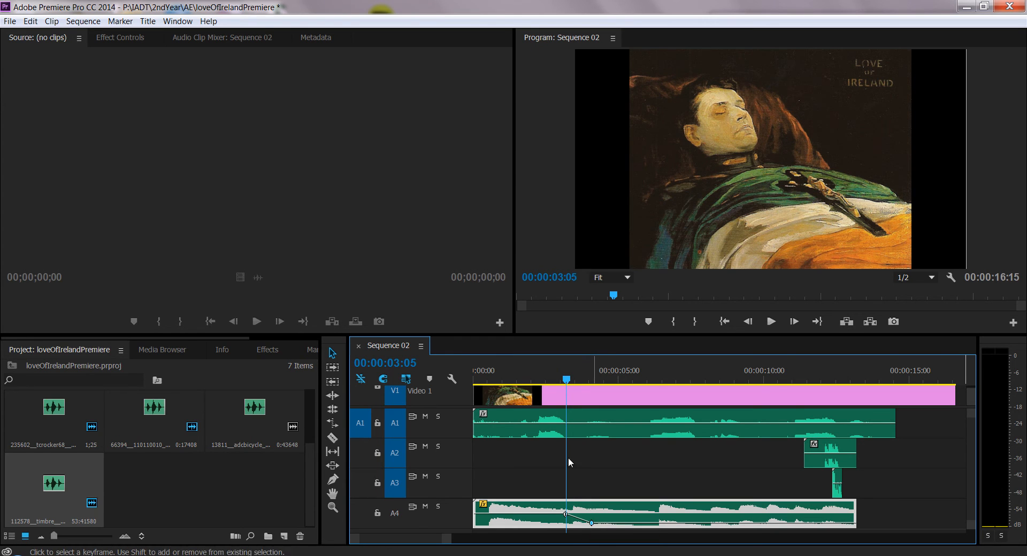
{"action": "left_click_drag", "start_coordinate": [566, 386], "coordinate": [588, 390]}
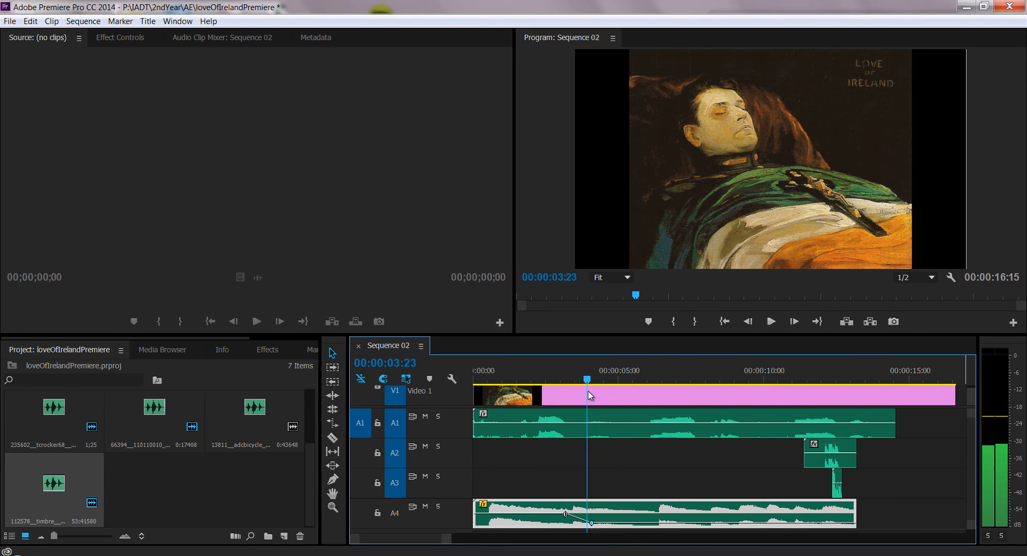
{"action": "left_click_drag", "start_coordinate": [590, 528], "coordinate": [591, 521]}
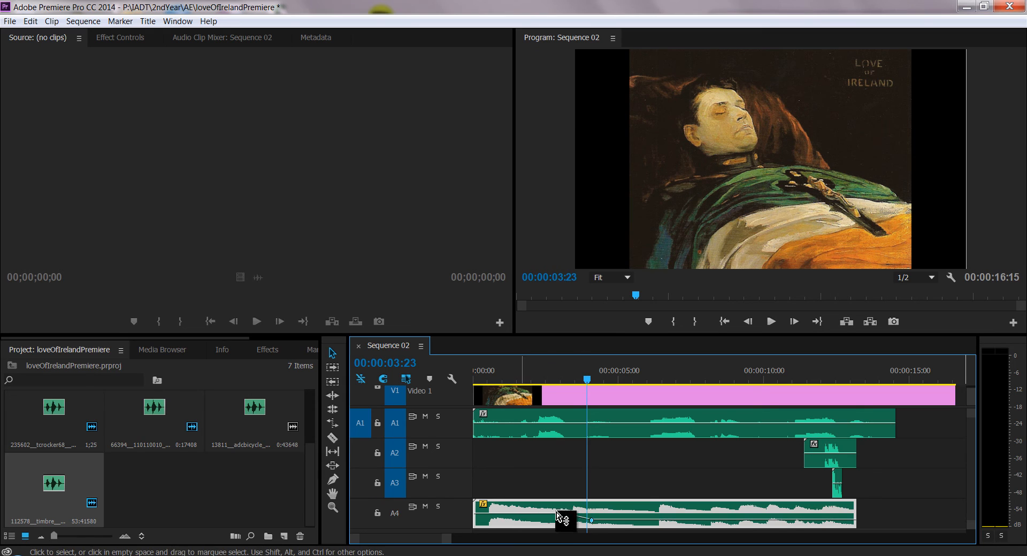
{"action": "left_click", "coordinate": [592, 380]}
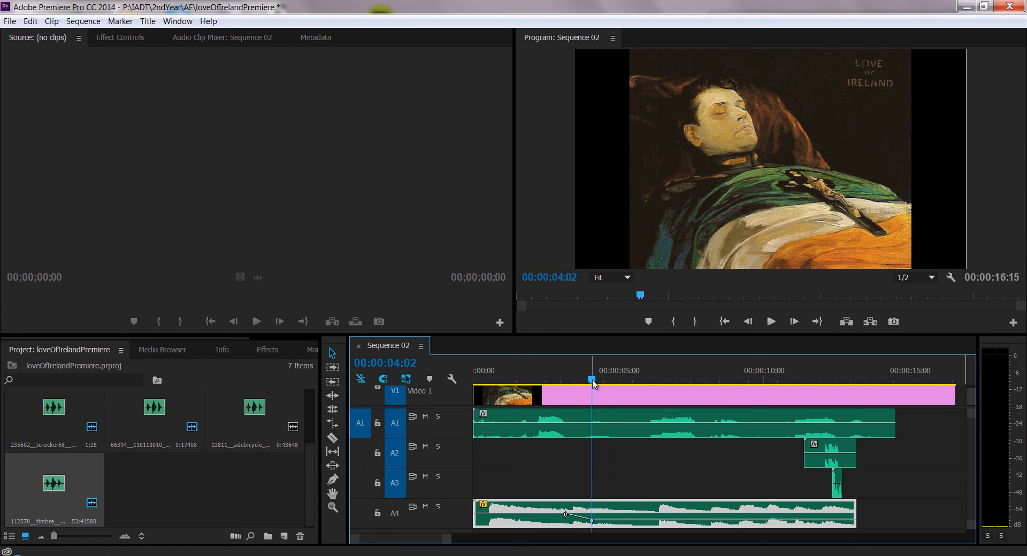
Extend the end of the A4 music clip to 00:00:13:14
{"action": "left_click", "coordinate": [867, 378]}
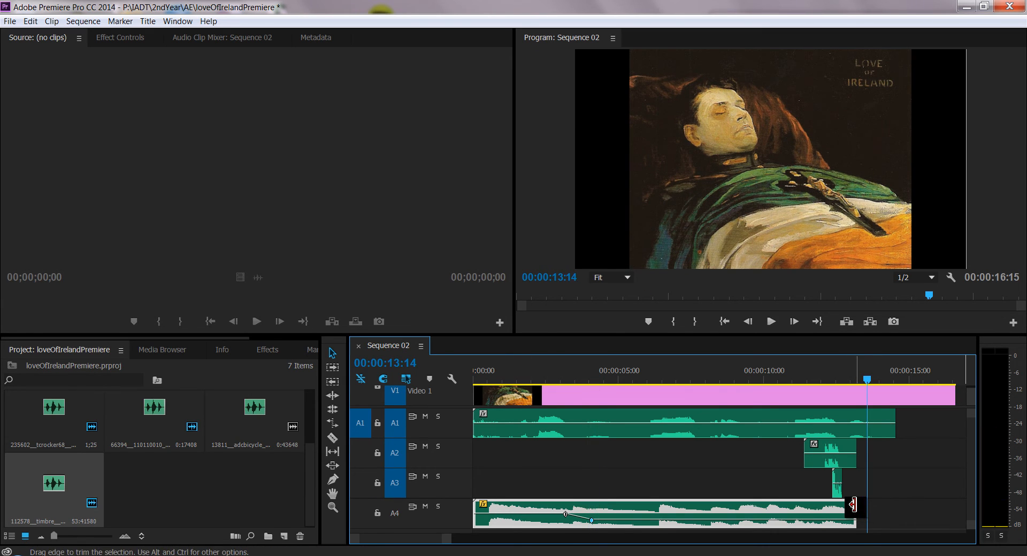
{"action": "left_click_drag", "start_coordinate": [859, 503], "coordinate": [867, 505]}
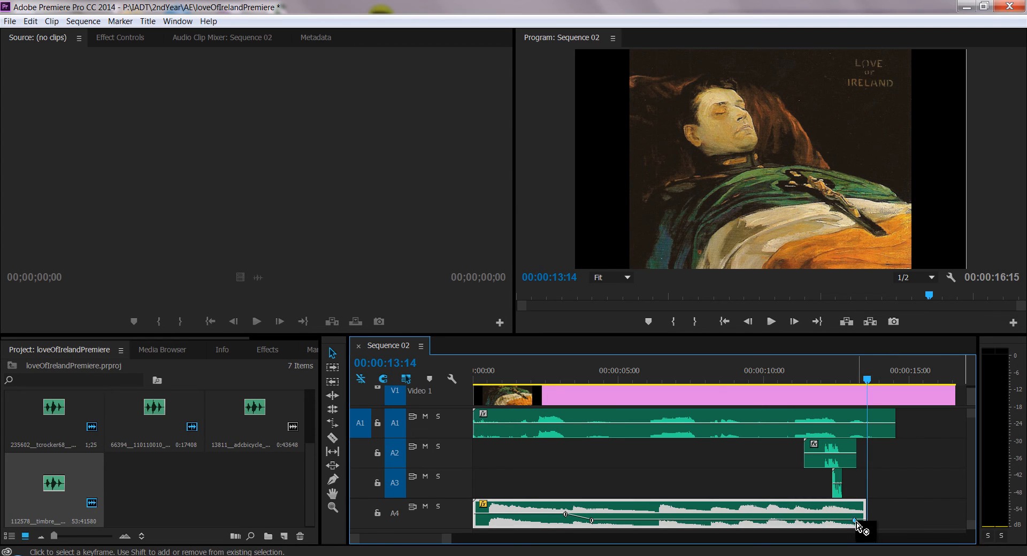
Fade the A4 music out to -oo dB at 00:00:13:14 with volume keyframes, and play the ending from 00:00:12:06
{"action": "left_click", "coordinate": [861, 521], "text": "ctrl"}
{"action": "left_click_drag", "start_coordinate": [862, 524], "coordinate": [869, 541]}
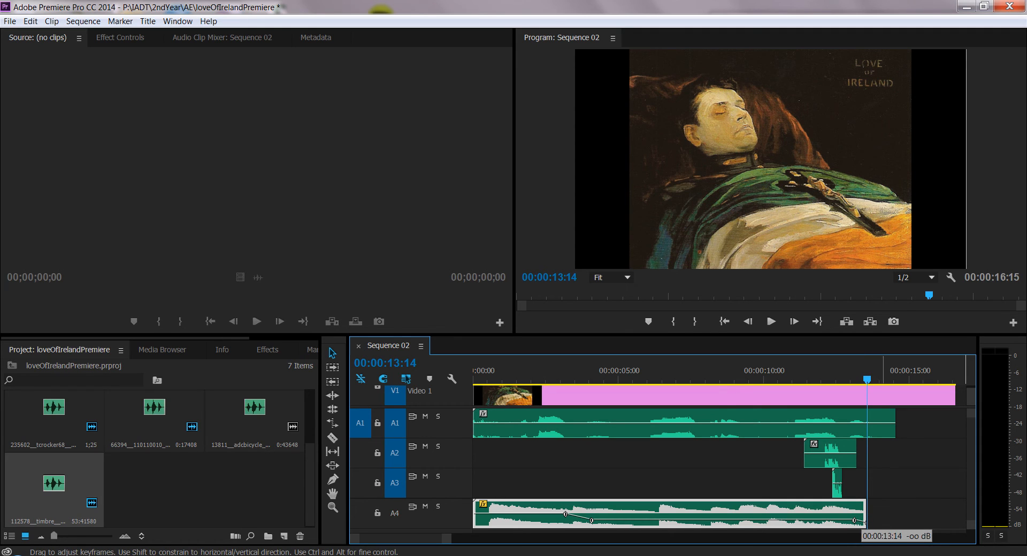
{"action": "left_click_drag", "start_coordinate": [869, 541], "coordinate": [869, 541]}
{"action": "left_click", "coordinate": [828, 379]}
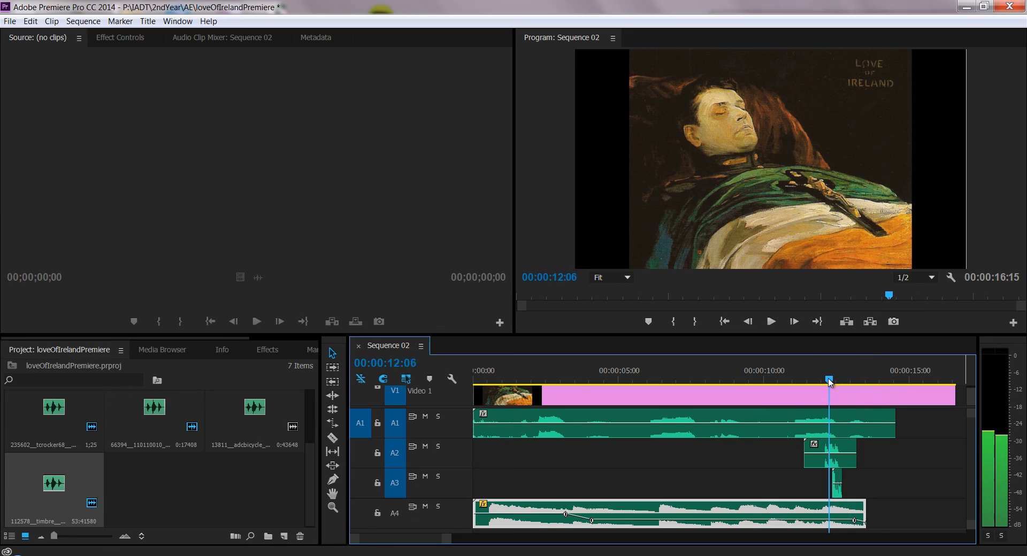
{"action": "key", "text": "space"}
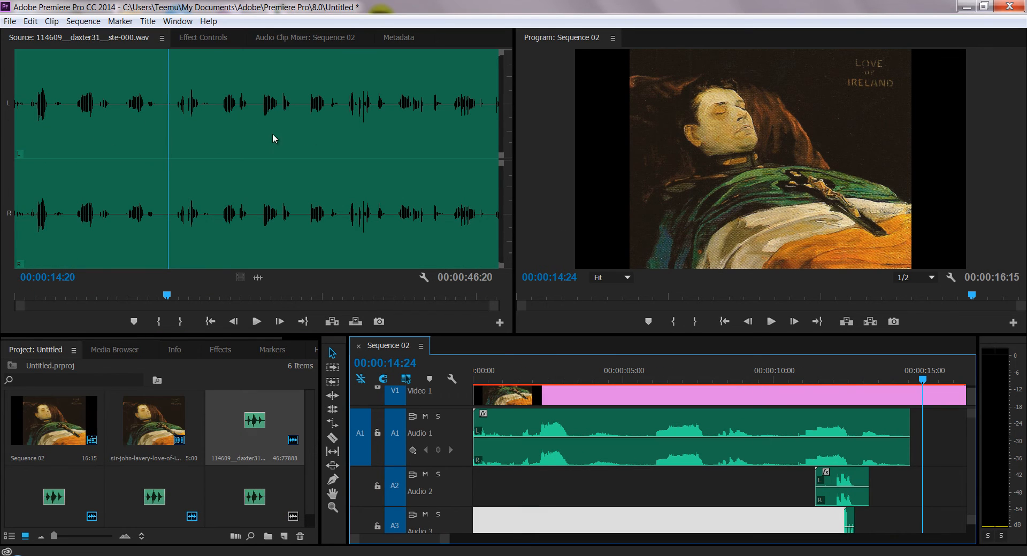
Save the project as loveOfIrelandPremiere in the AE folder on drive P
{"action": "left_click", "coordinate": [10, 21]}
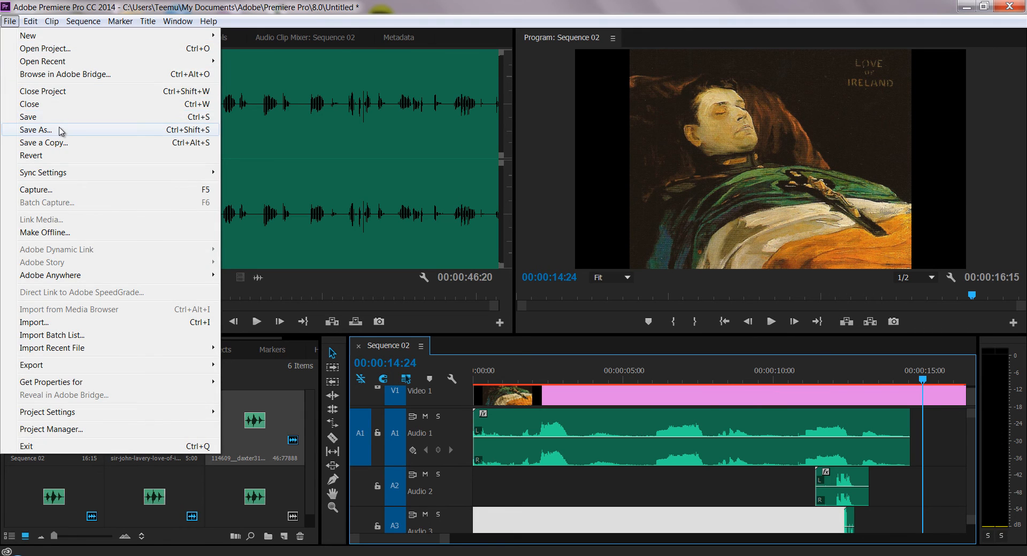
{"action": "left_click", "coordinate": [58, 131]}
{"action": "type", "text": "loveOf"}
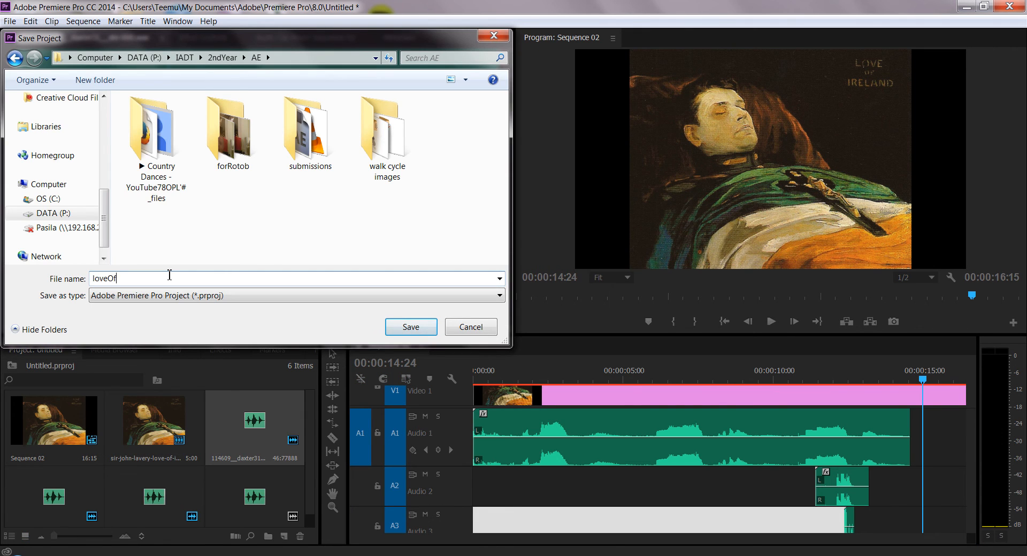
{"action": "type", "text": "IrelandPremiere"}
{"action": "key", "text": "Return"}
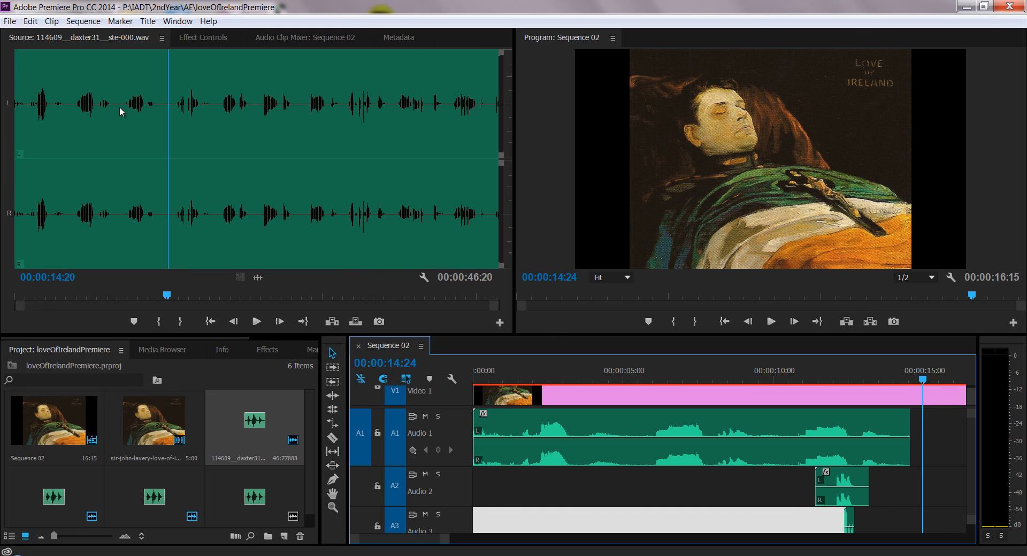
Open the media export settings for Sequence 02 and set the format to Waveform Audio
{"action": "left_click", "coordinate": [8, 22]}
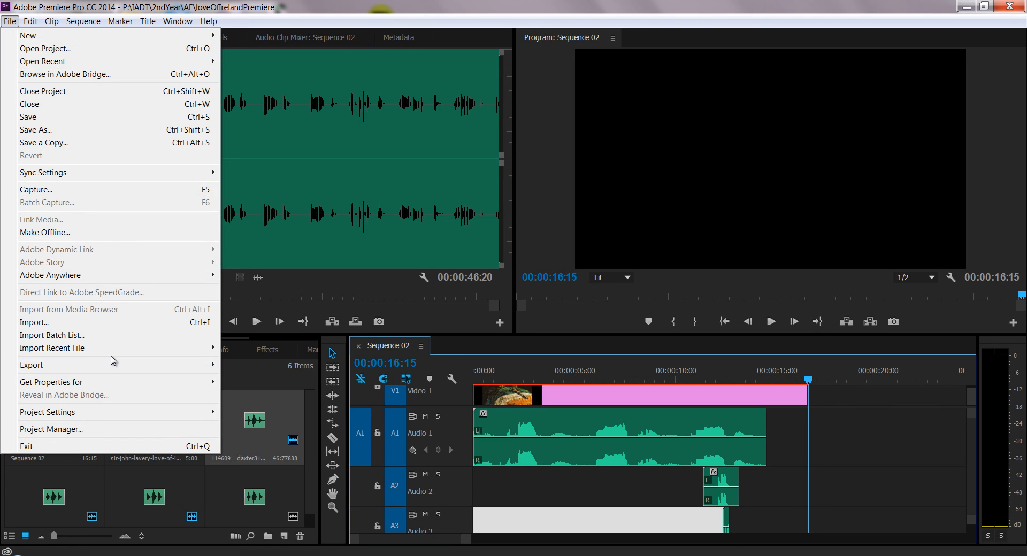
{"action": "mouse_move", "coordinate": [142, 371]}
{"action": "left_click", "coordinate": [283, 364]}
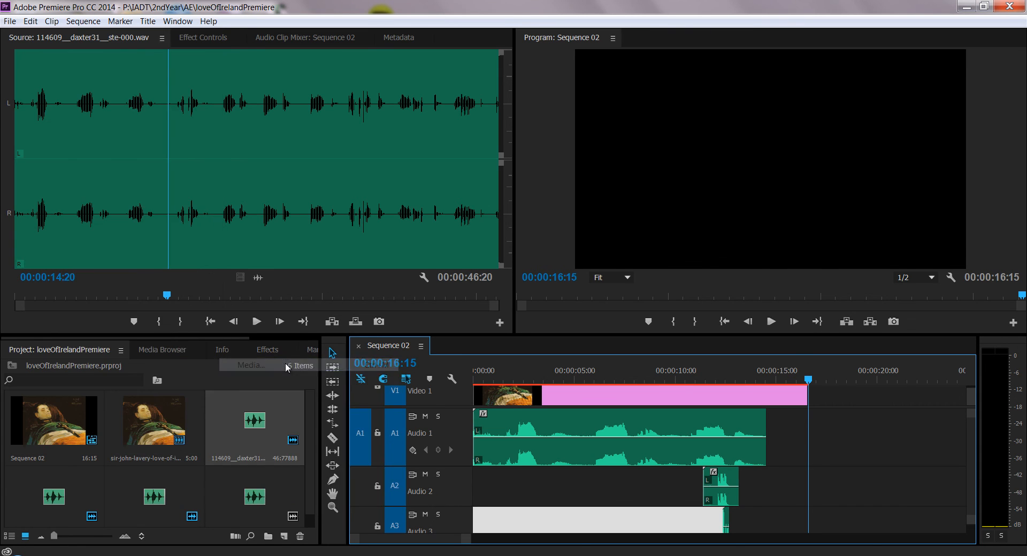
{"action": "left_click", "coordinate": [799, 114]}
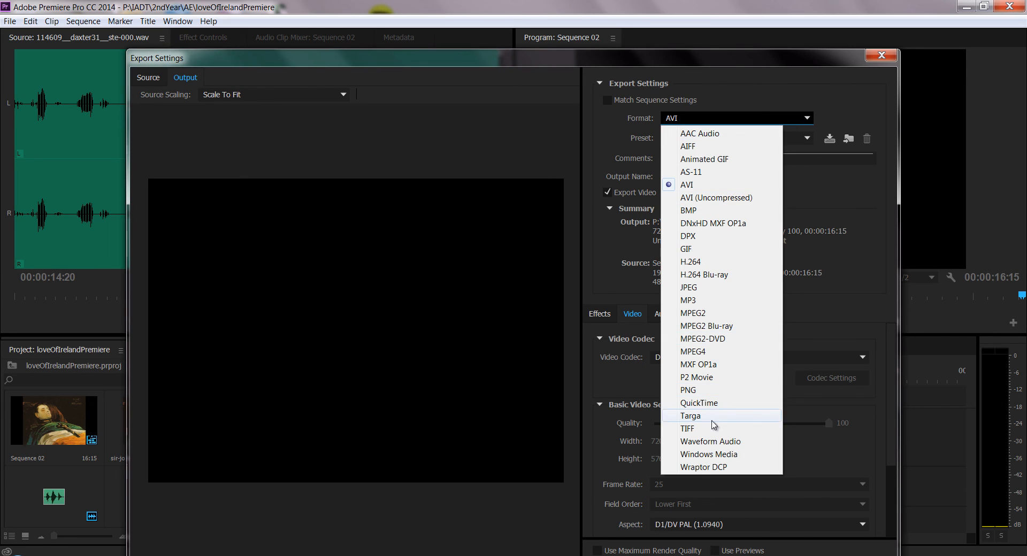
{"action": "left_click", "coordinate": [738, 444]}
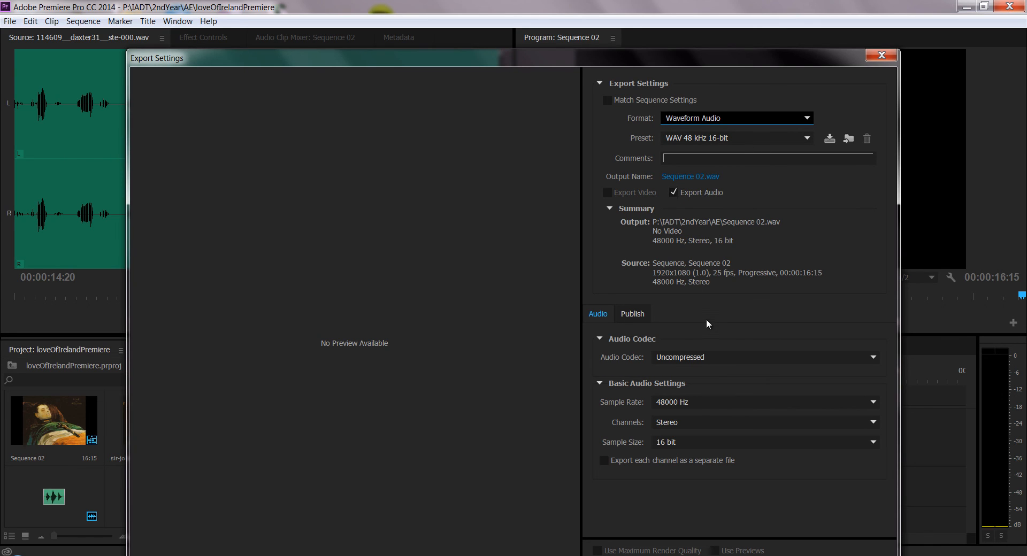
Name the output file loveOrIrelandAudio in the AE folder and export the sequence's audio
{"action": "left_click", "coordinate": [696, 177]}
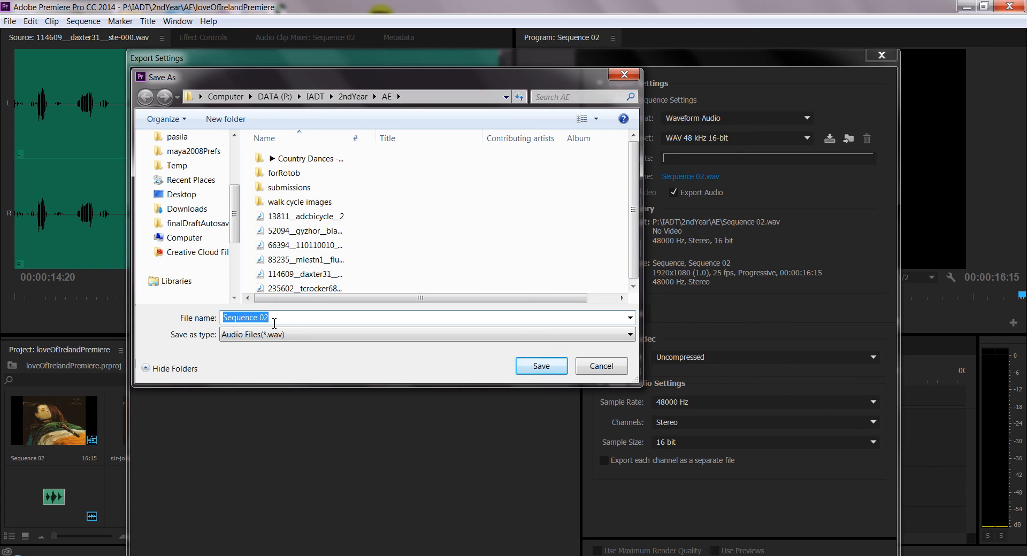
{"action": "type", "text": "loveOrIrelandAudio"}
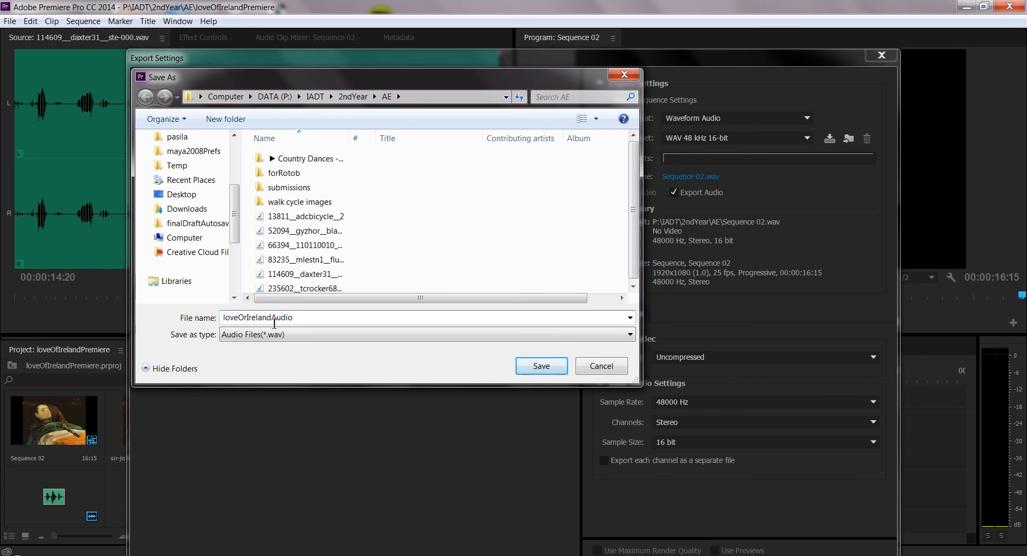
{"action": "key", "text": "Return"}
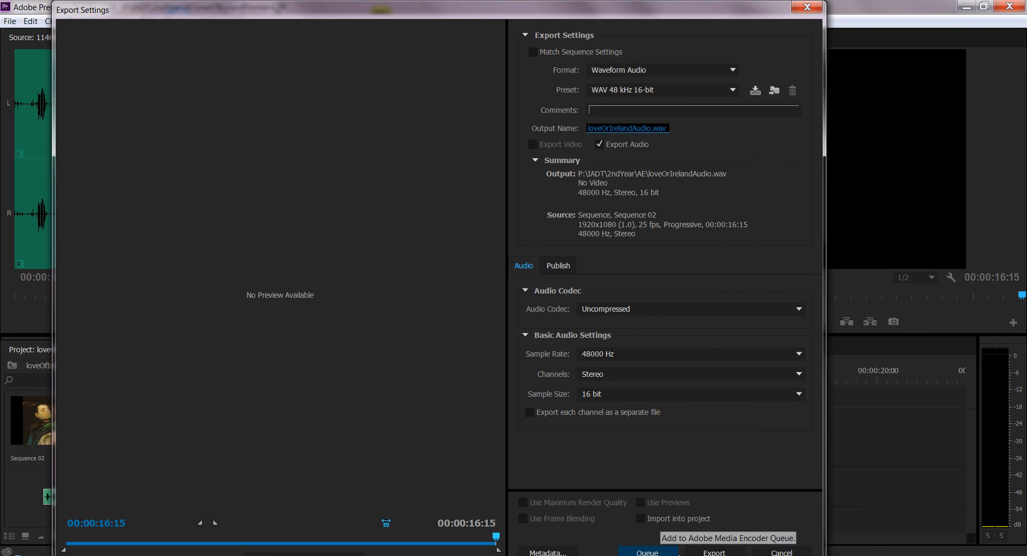
{"action": "left_click", "coordinate": [720, 553]}
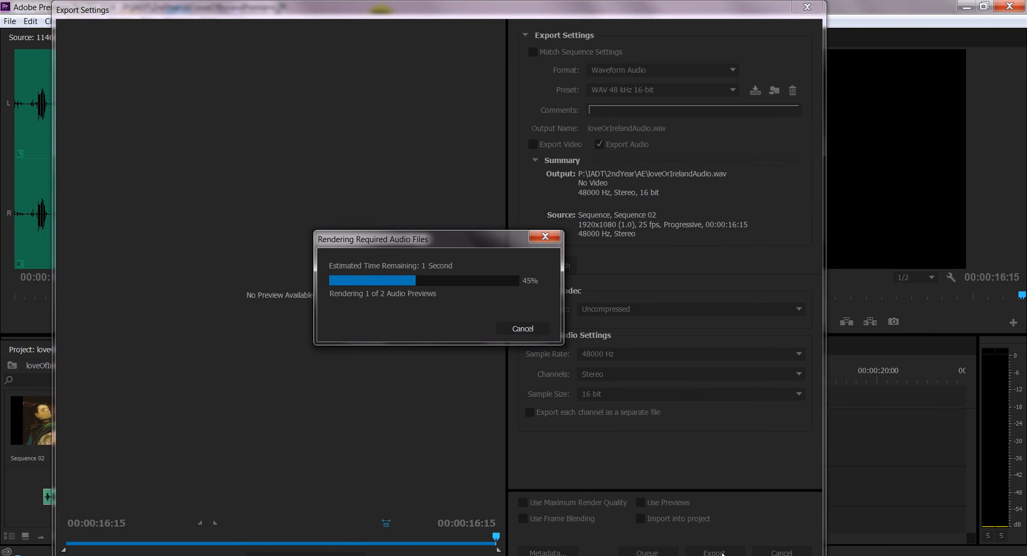